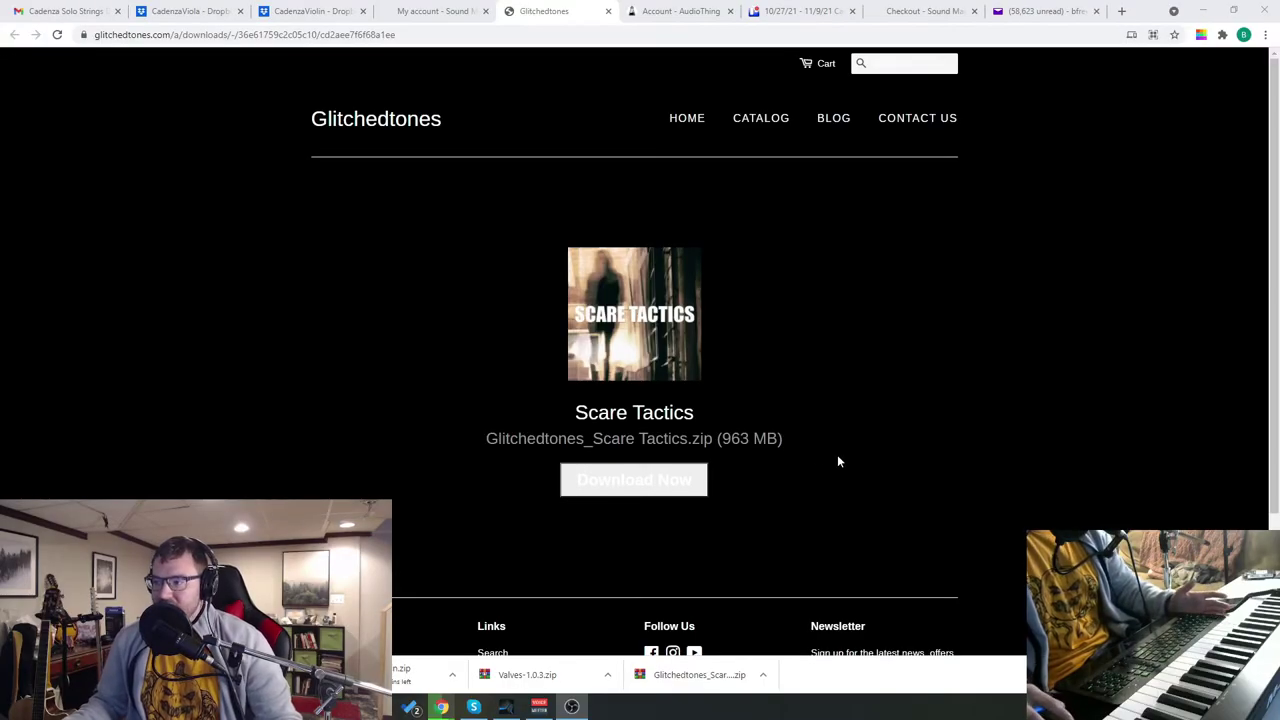
Check the file size of the Glitchedtones_Scare Tactics.zip download and switch to the song in Studio One
left_click_drag(722, 438, 770, 438)
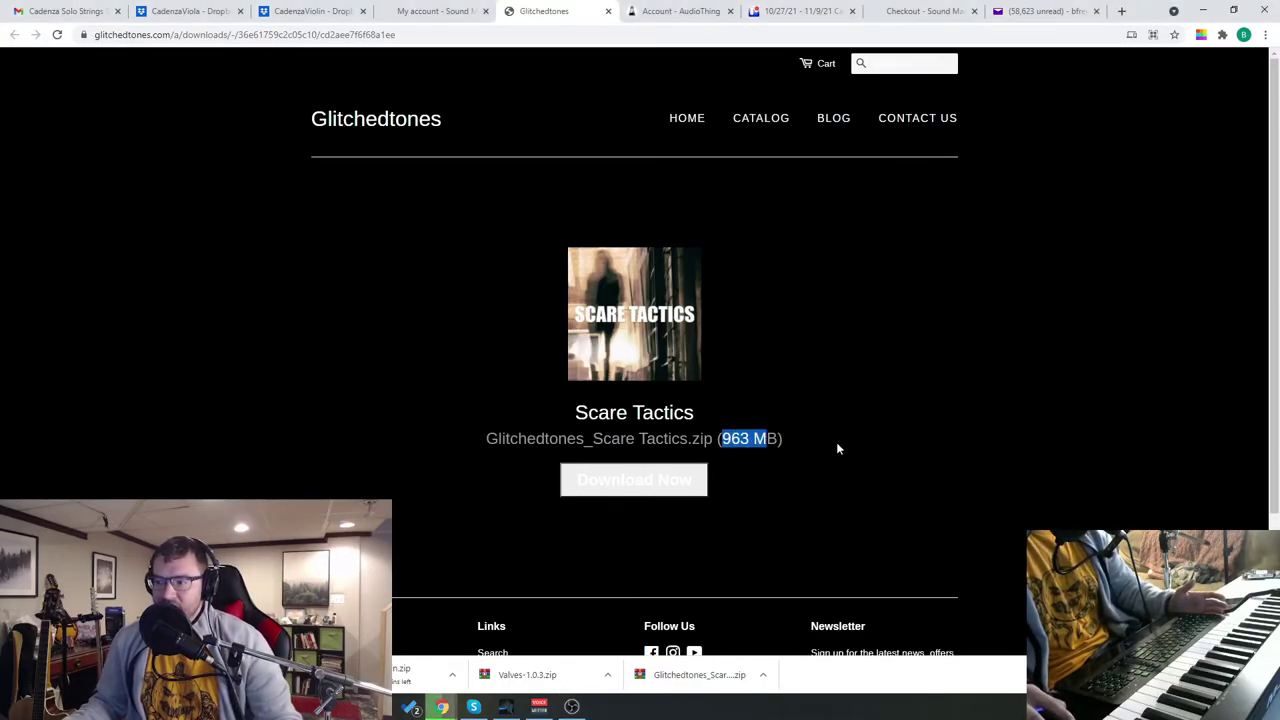
left_click(836, 442)
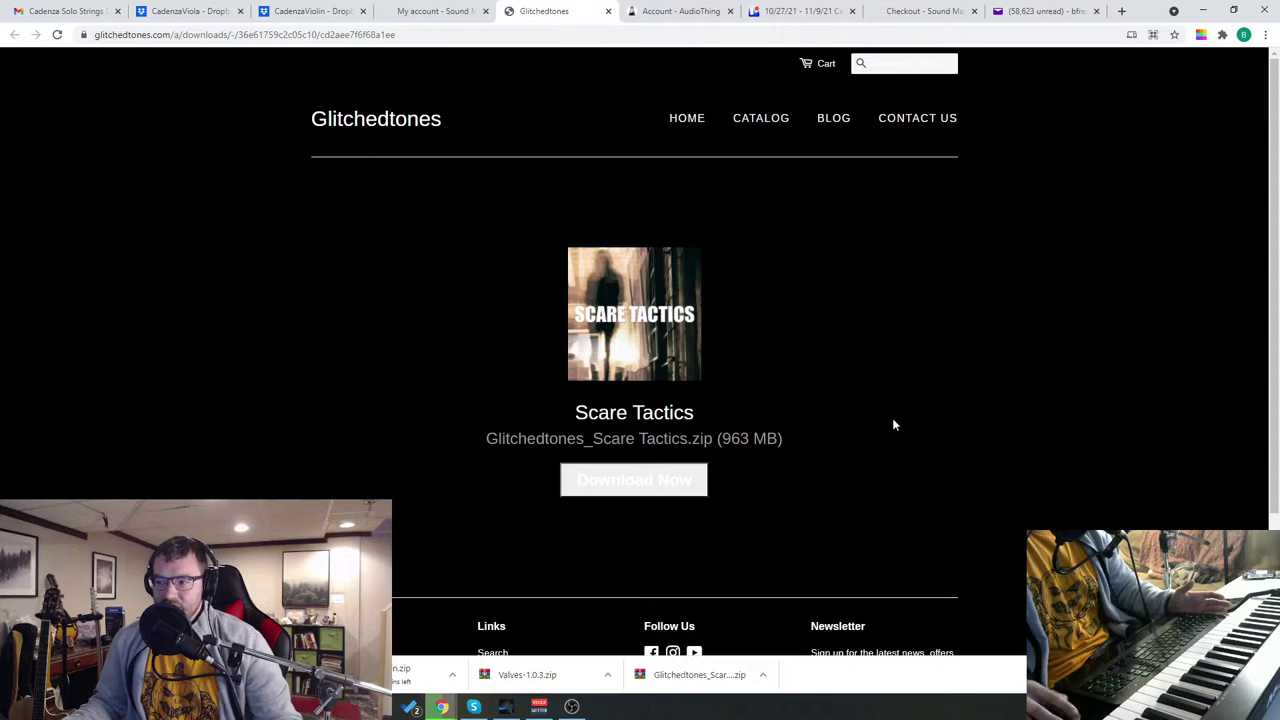
left_click(1205, 12)
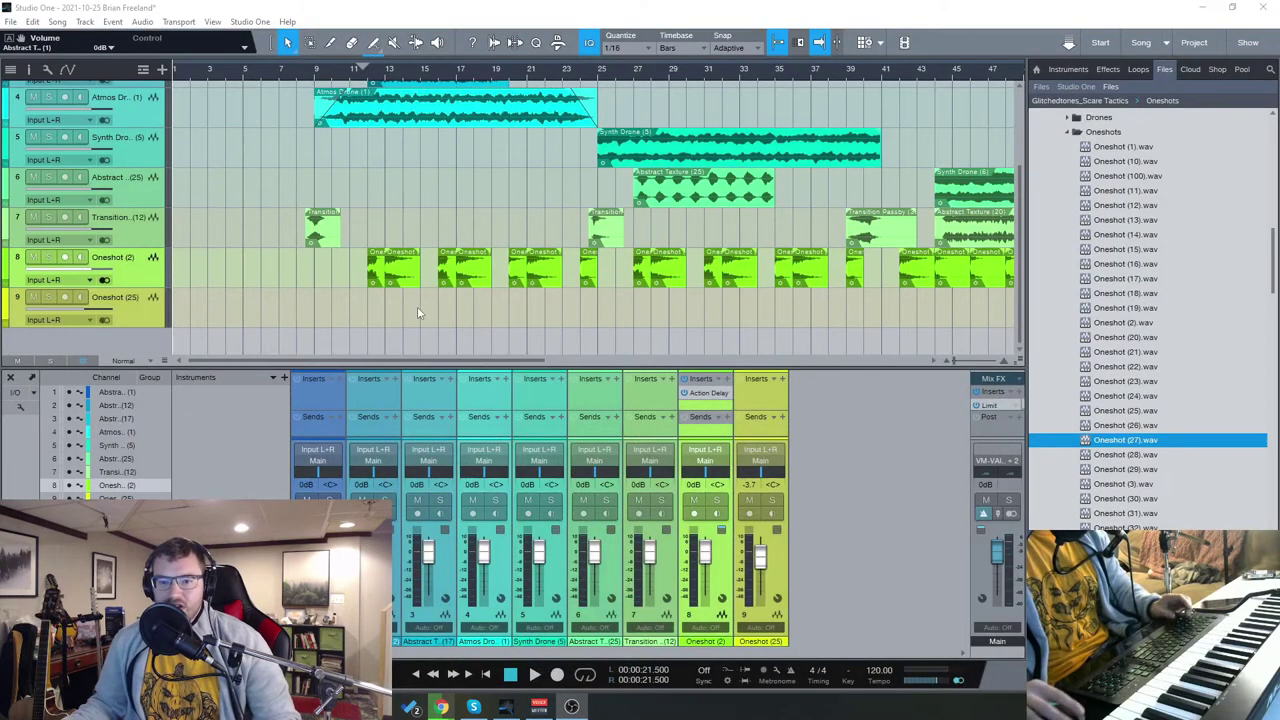
Collapse the Oneshots folder and expand the Abstract Textures folder in the Glitchedtones_Scare Tactics library
scroll(1098, 205, "up", 2)
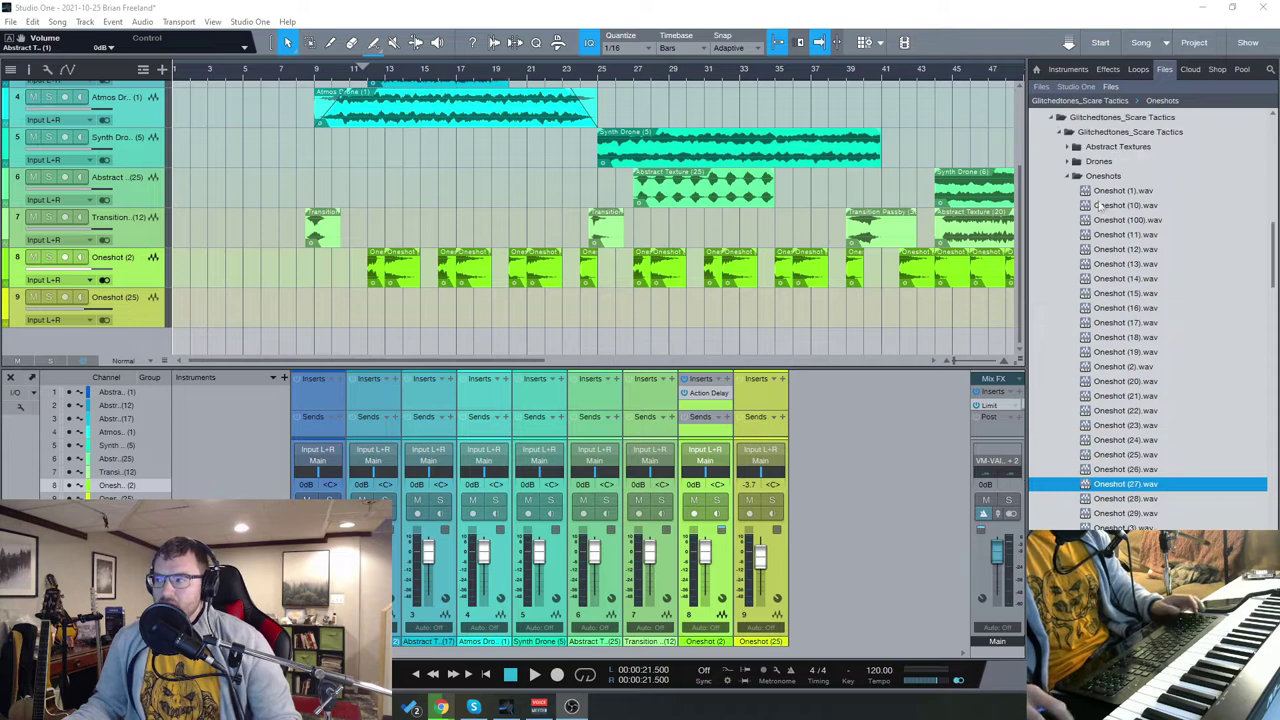
left_click(1076, 176)
scroll(1160, 245, "up", 2)
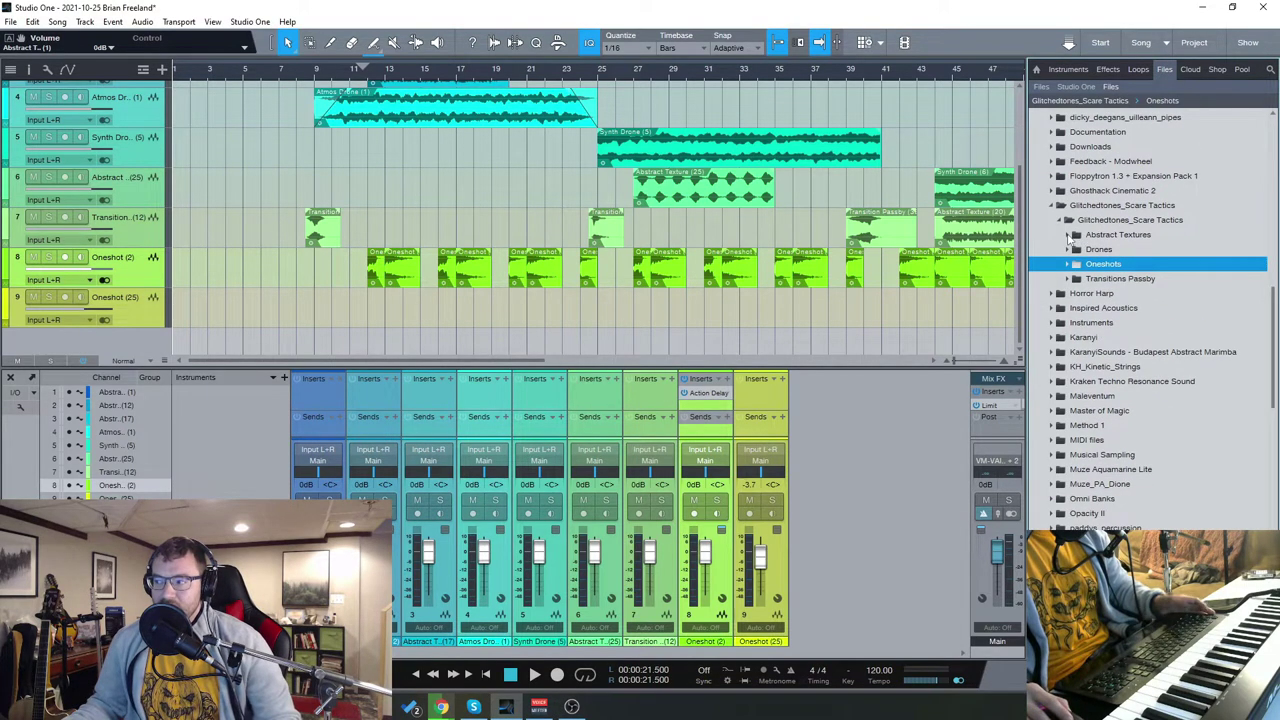
double_click(1130, 235)
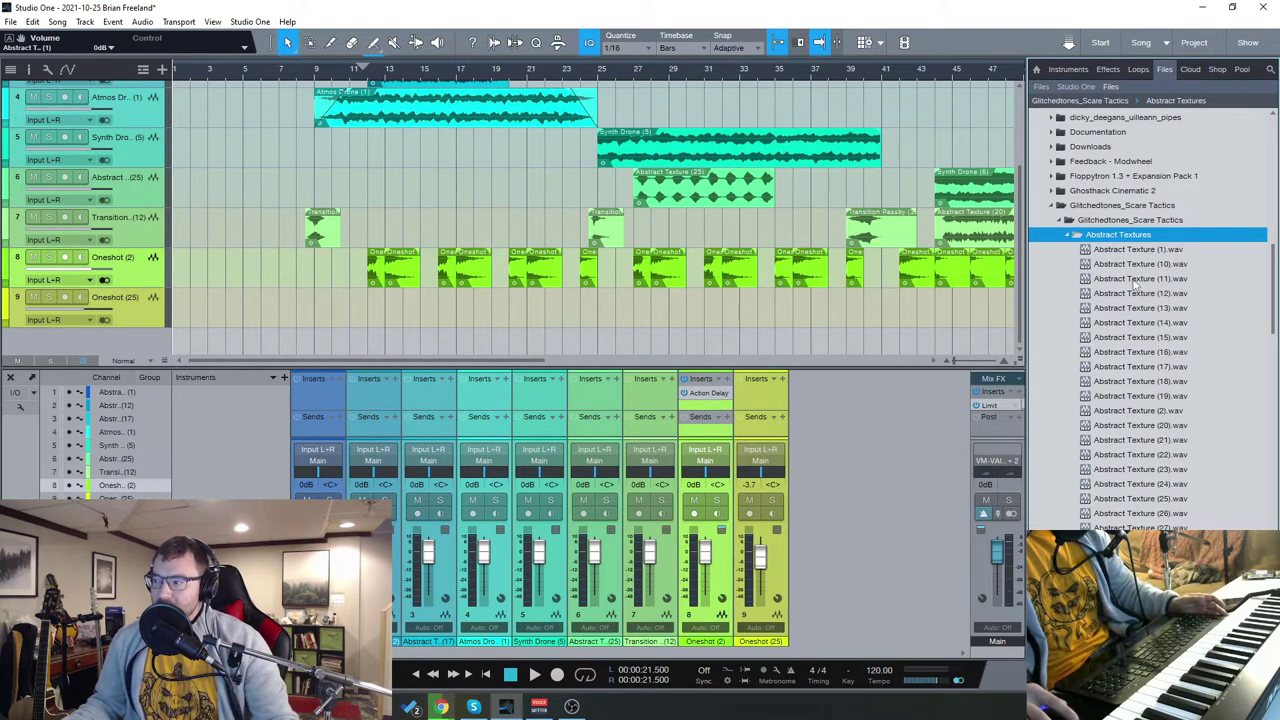
Audition the Abstract Texture samples (11), (15), (20) and (38)
left_click(1135, 280)
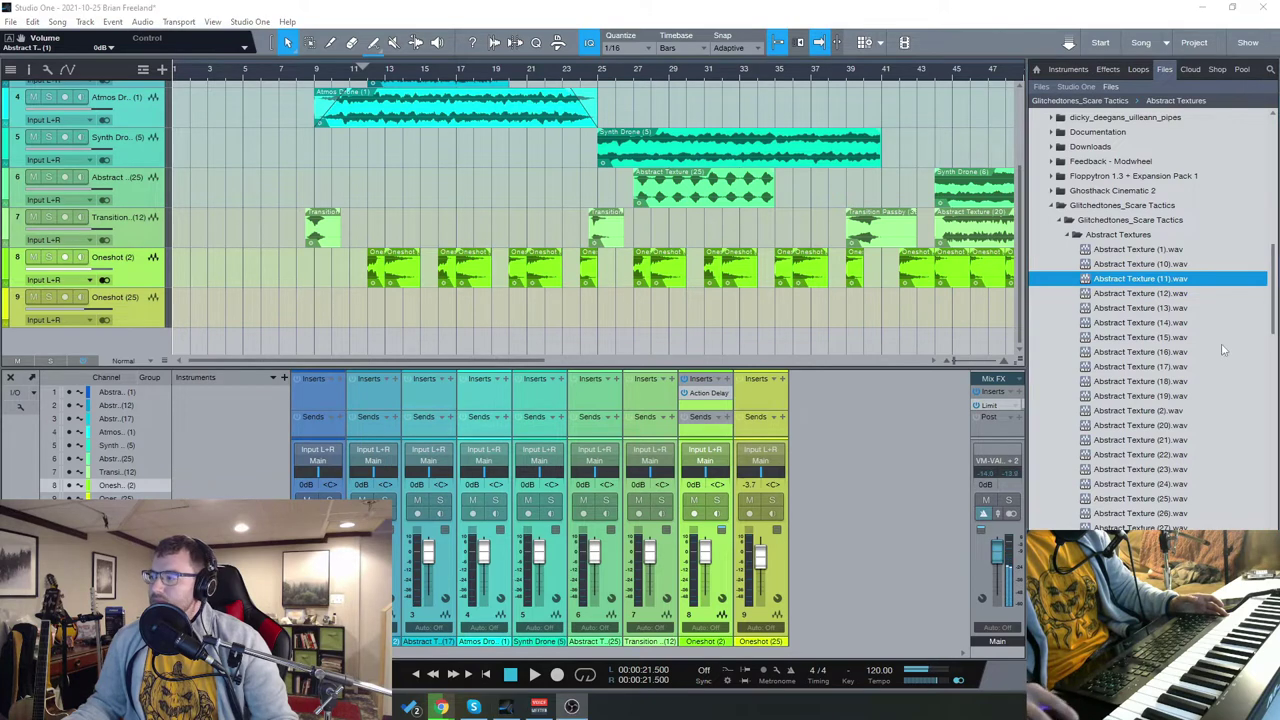
left_click(1163, 338)
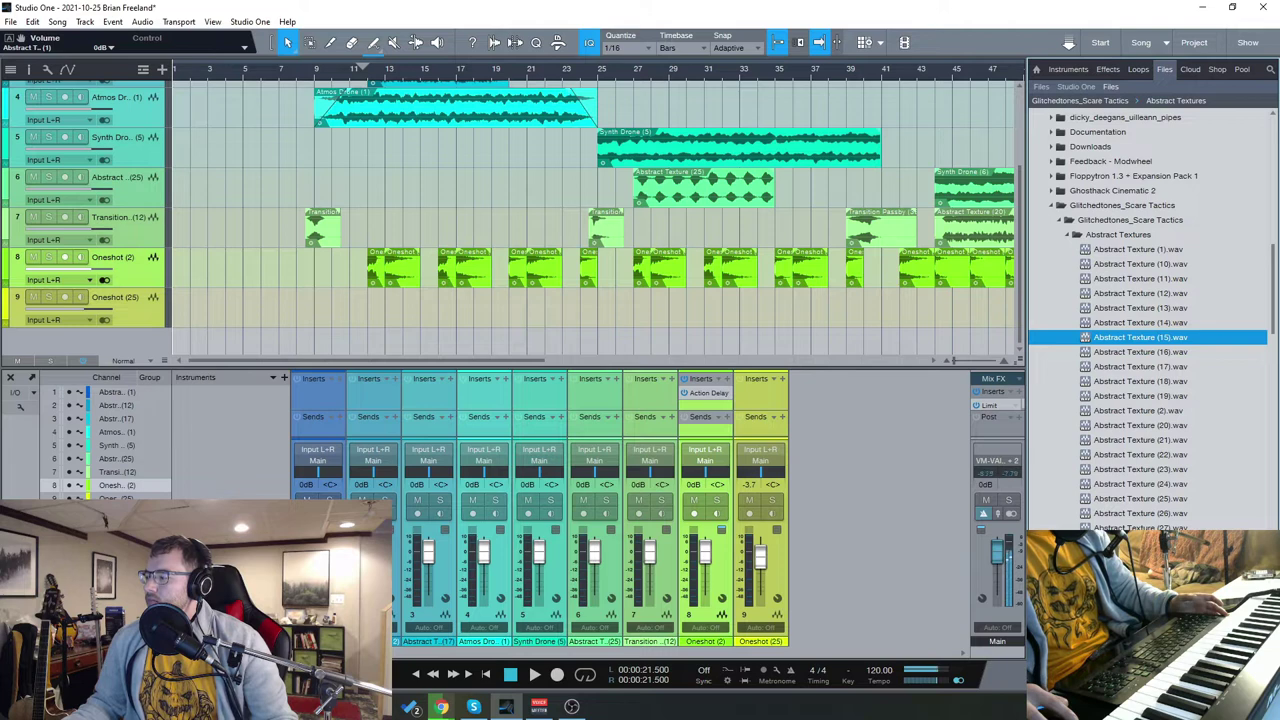
left_click(1160, 427)
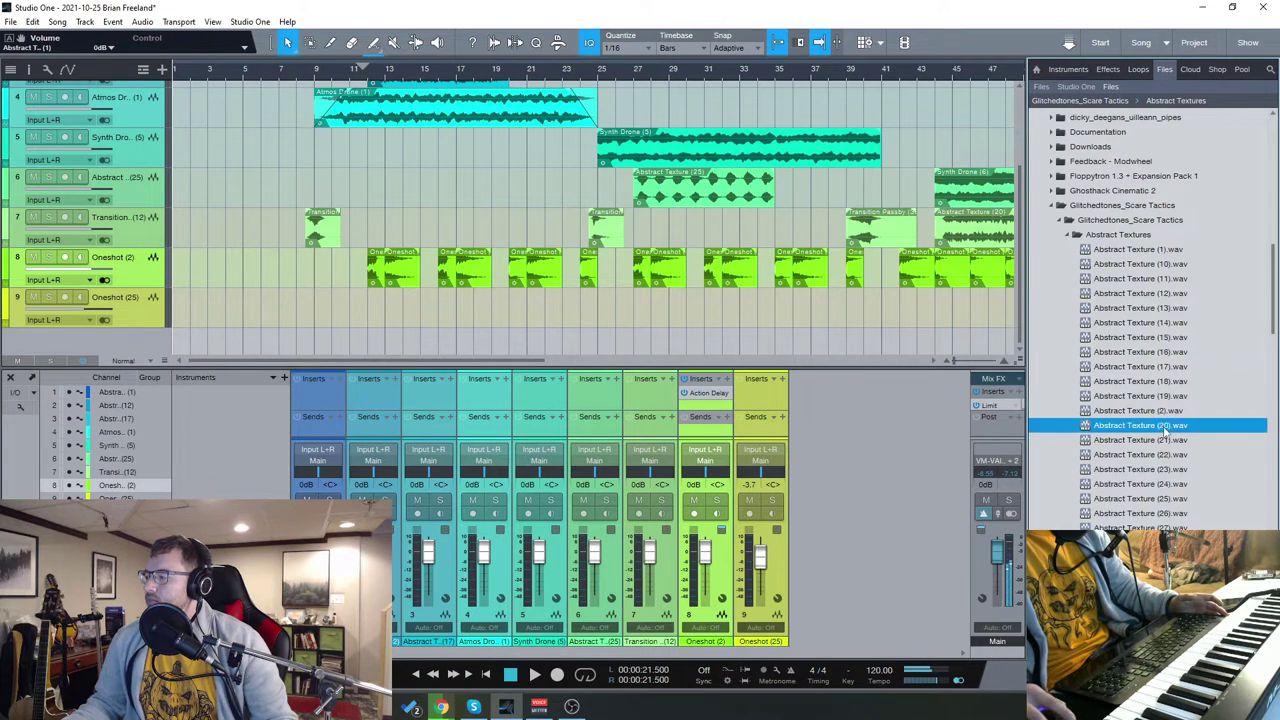
scroll(1166, 433, "down", 5)
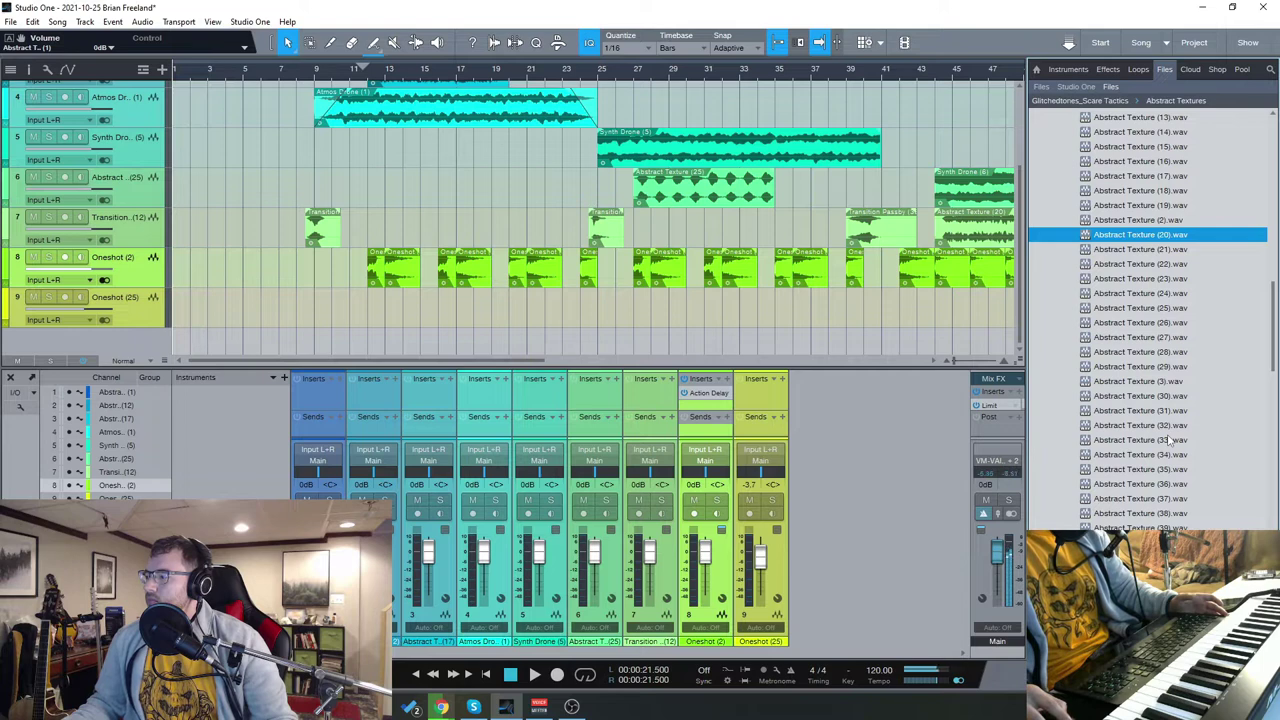
scroll(1166, 430, "down", 3)
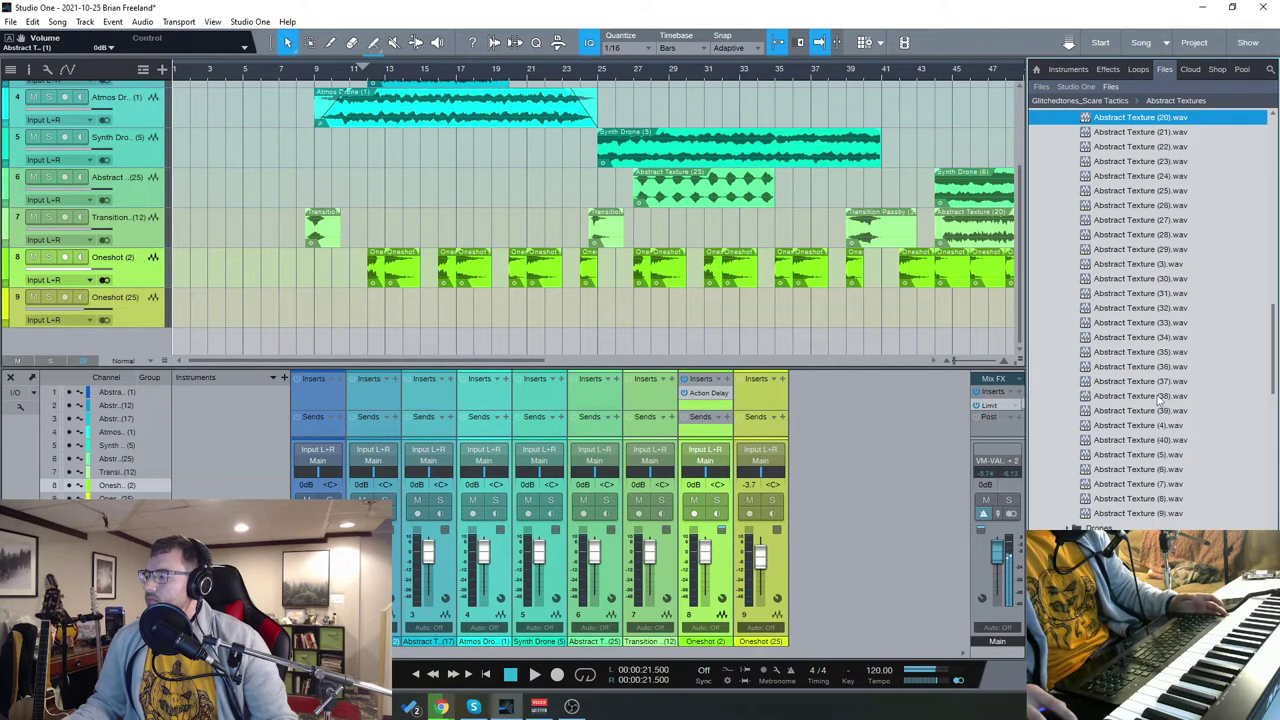
left_click(1160, 396)
scroll(1158, 396, "down", 3)
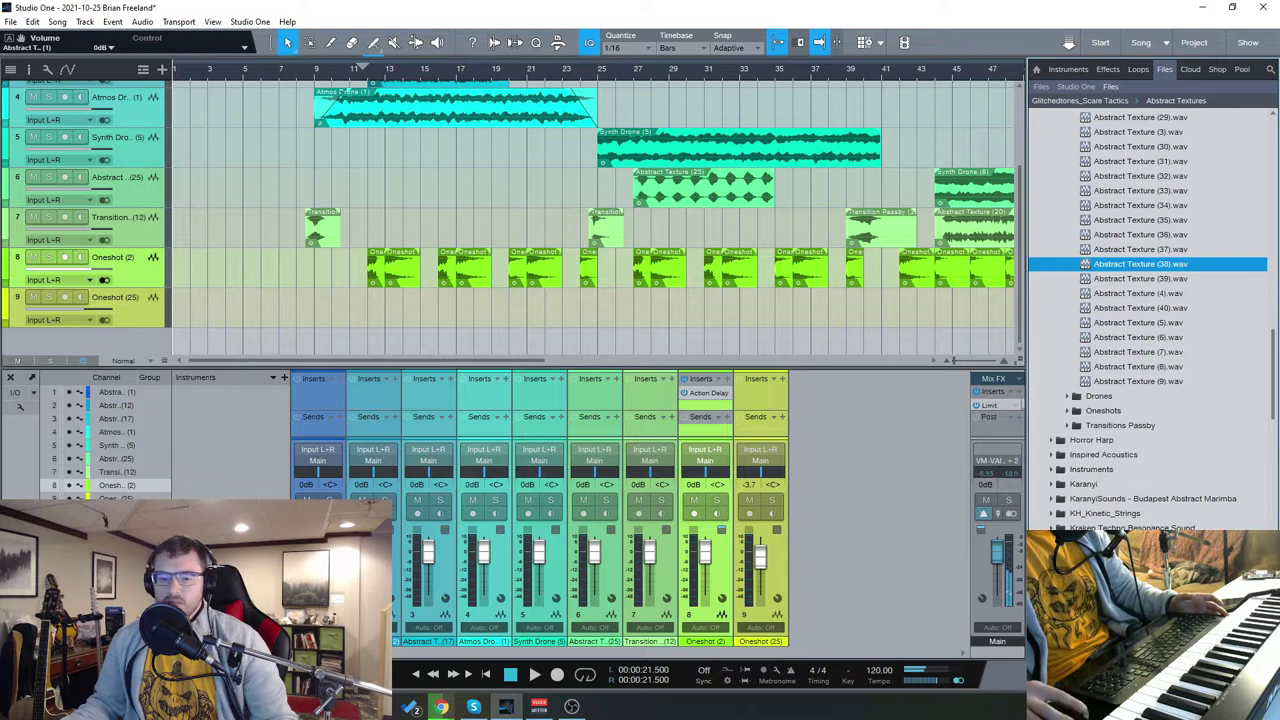
Expand the Drones folder and audition Atmos Drone (10), (6) and (8) and Synth Drone (6)
double_click(1180, 396)
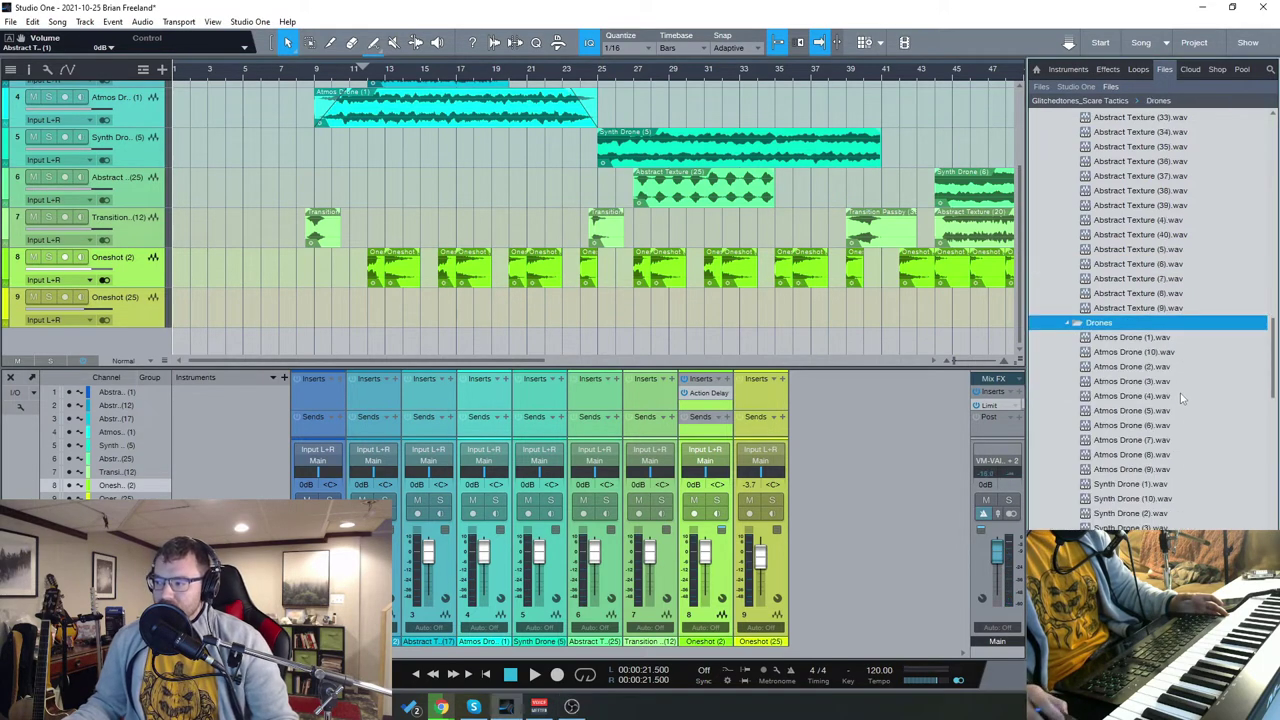
left_click(1125, 353)
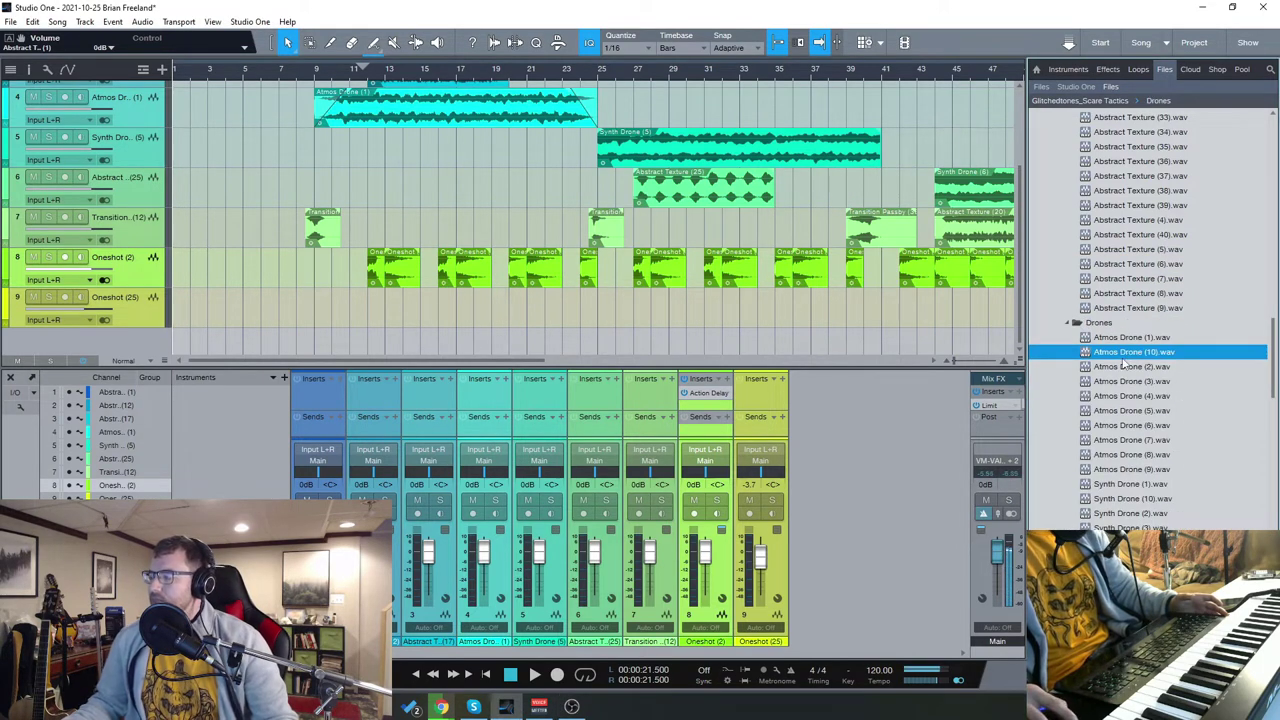
scroll(1140, 445, "down", 2)
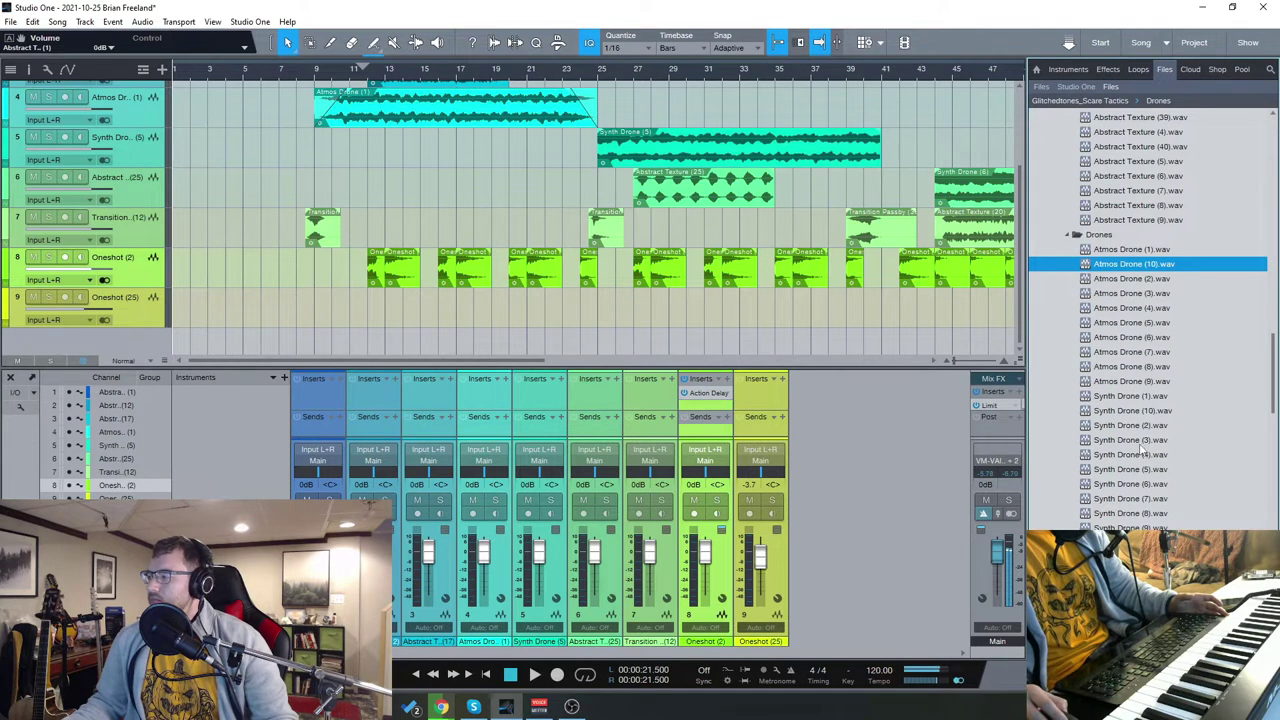
left_click(1131, 337)
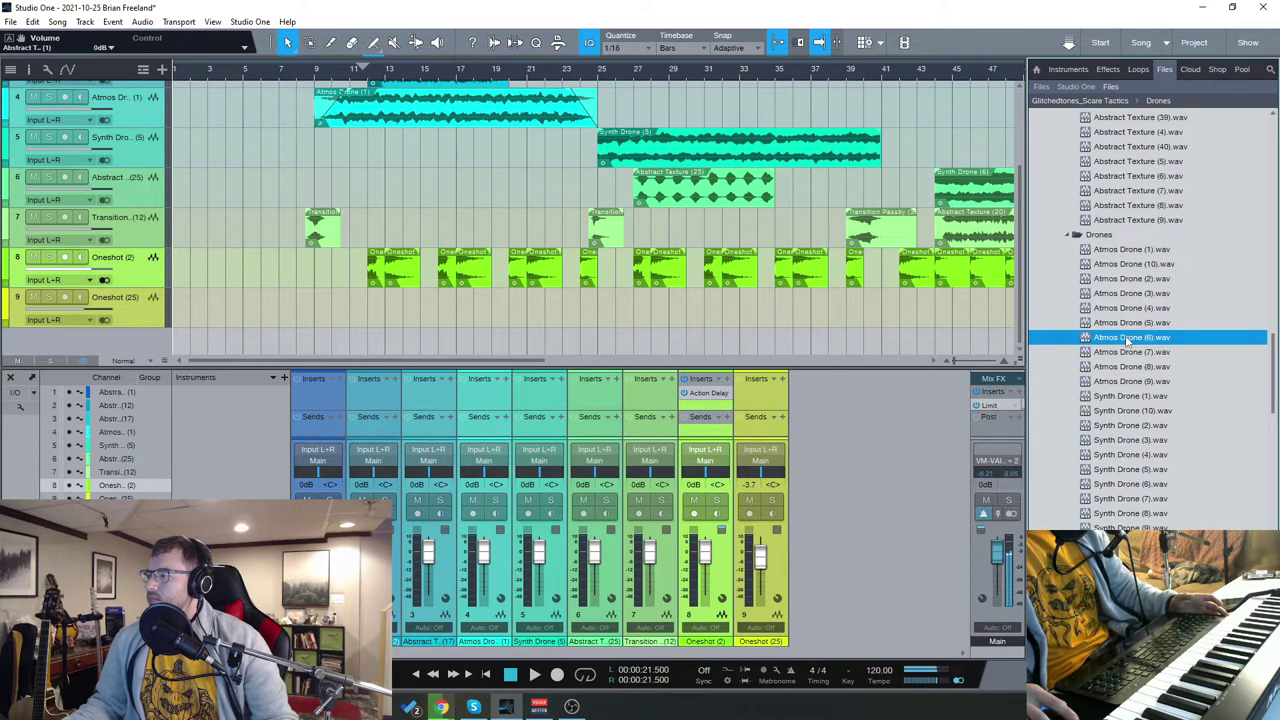
left_click(1140, 368)
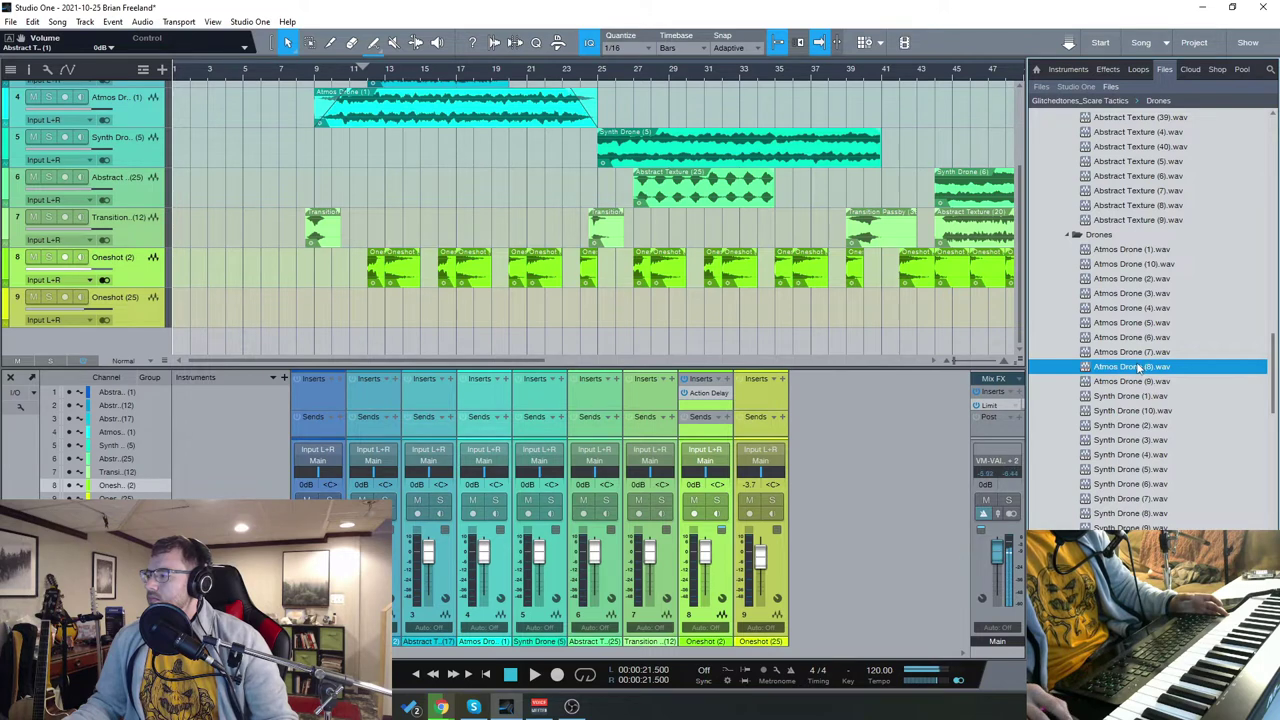
scroll(1140, 368, "down", 1)
scroll(1138, 368, "down", 1)
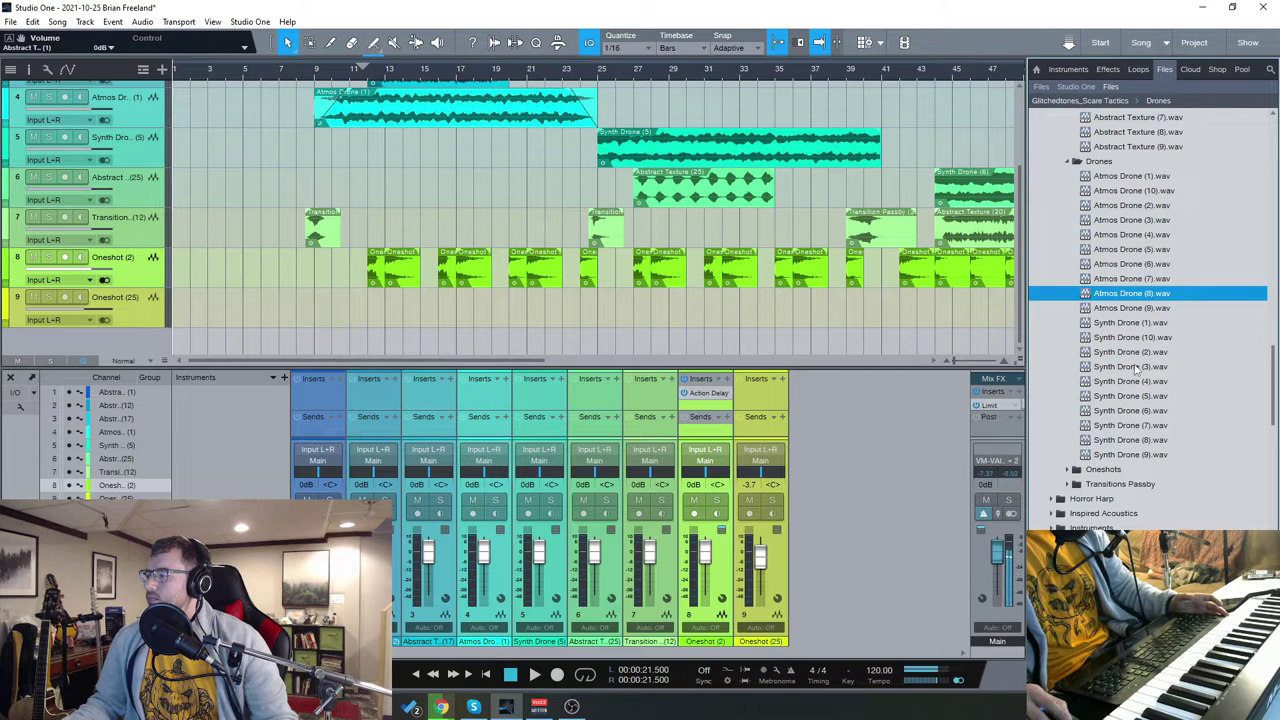
left_click(1133, 411)
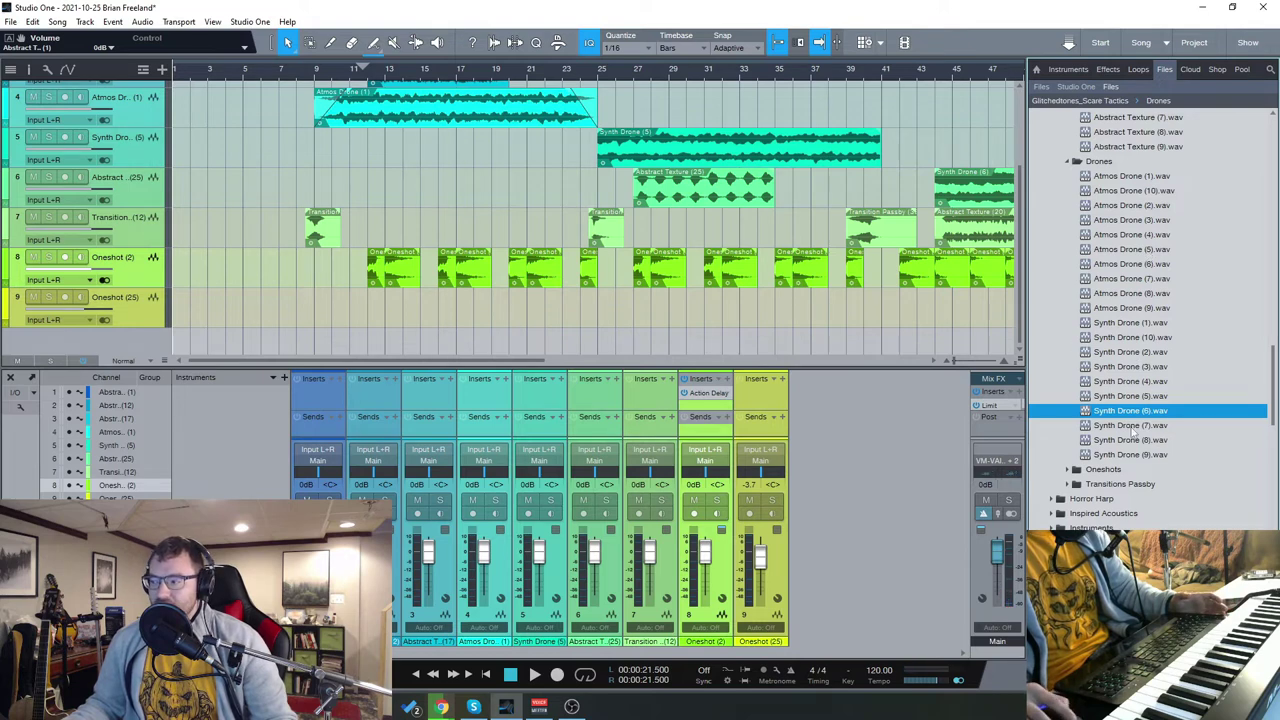
Expand the Oneshots folder and audition samples including Oneshot (13), (16), (18) and (21)
scroll(1125, 410, "down", 2)
double_click(1104, 396)
scroll(1190, 411, "down", 4)
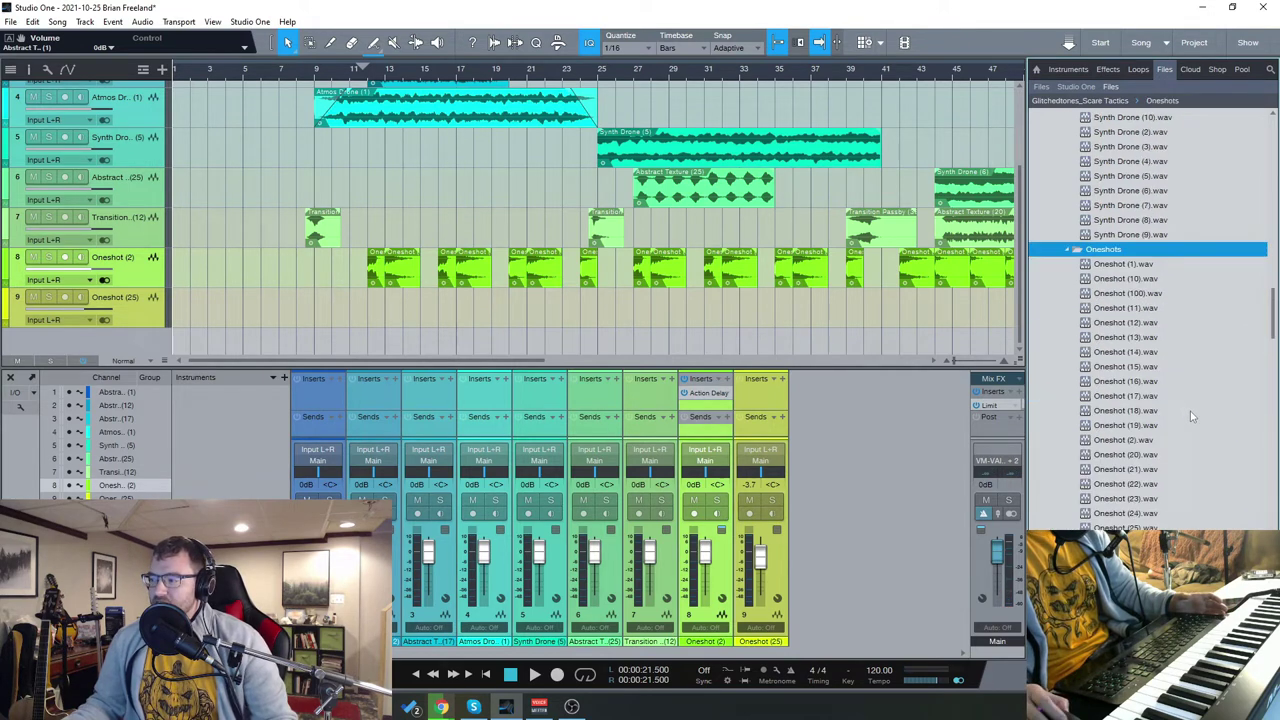
left_click(1132, 338)
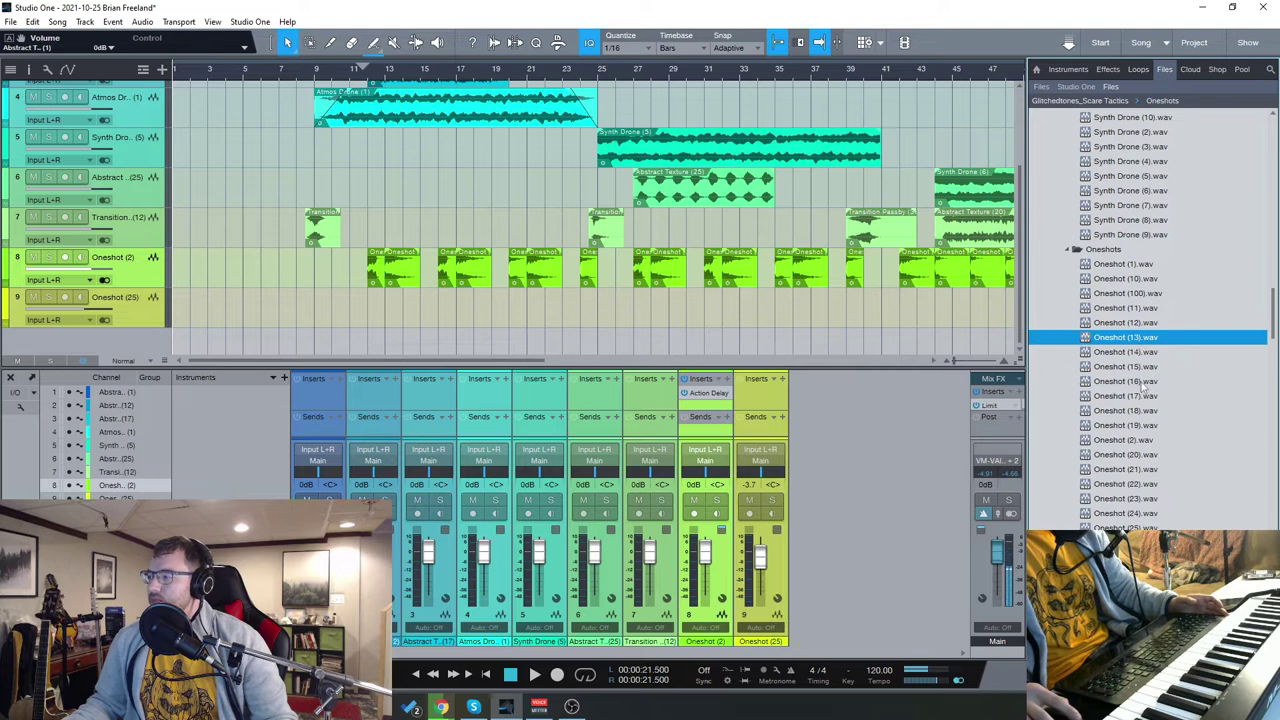
left_click(1157, 385)
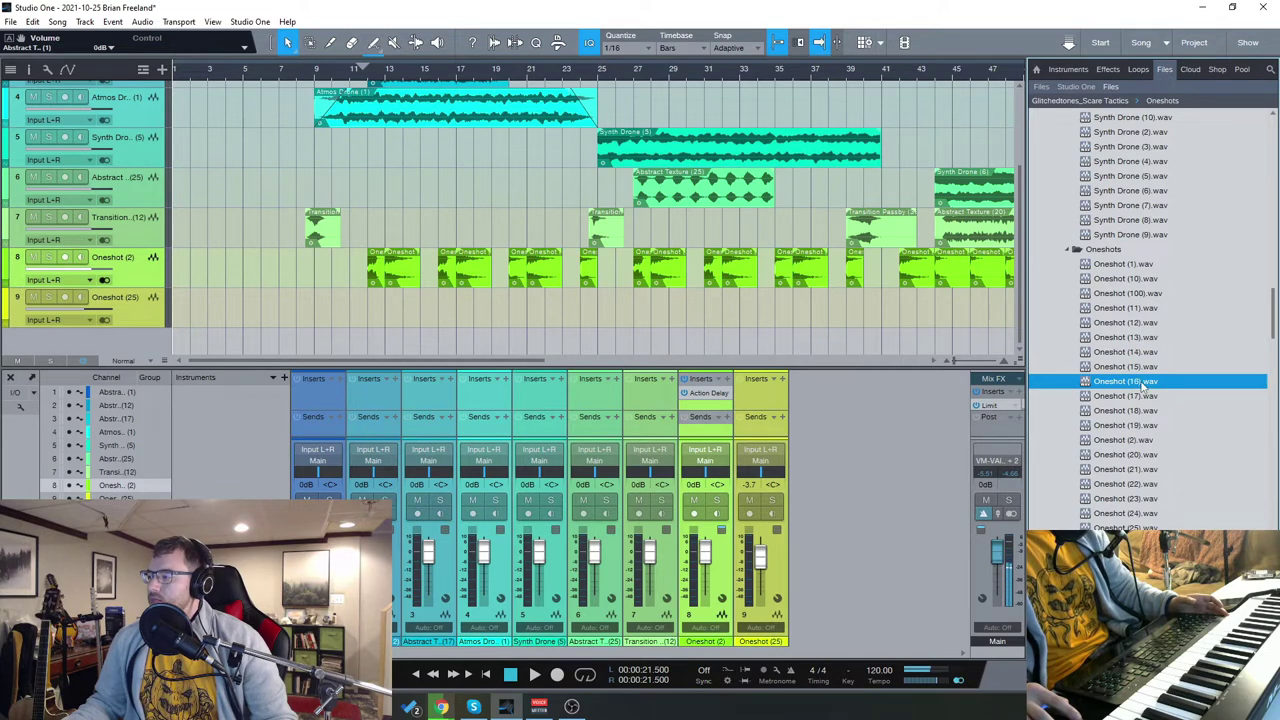
left_click(1140, 411)
left_click(1137, 471)
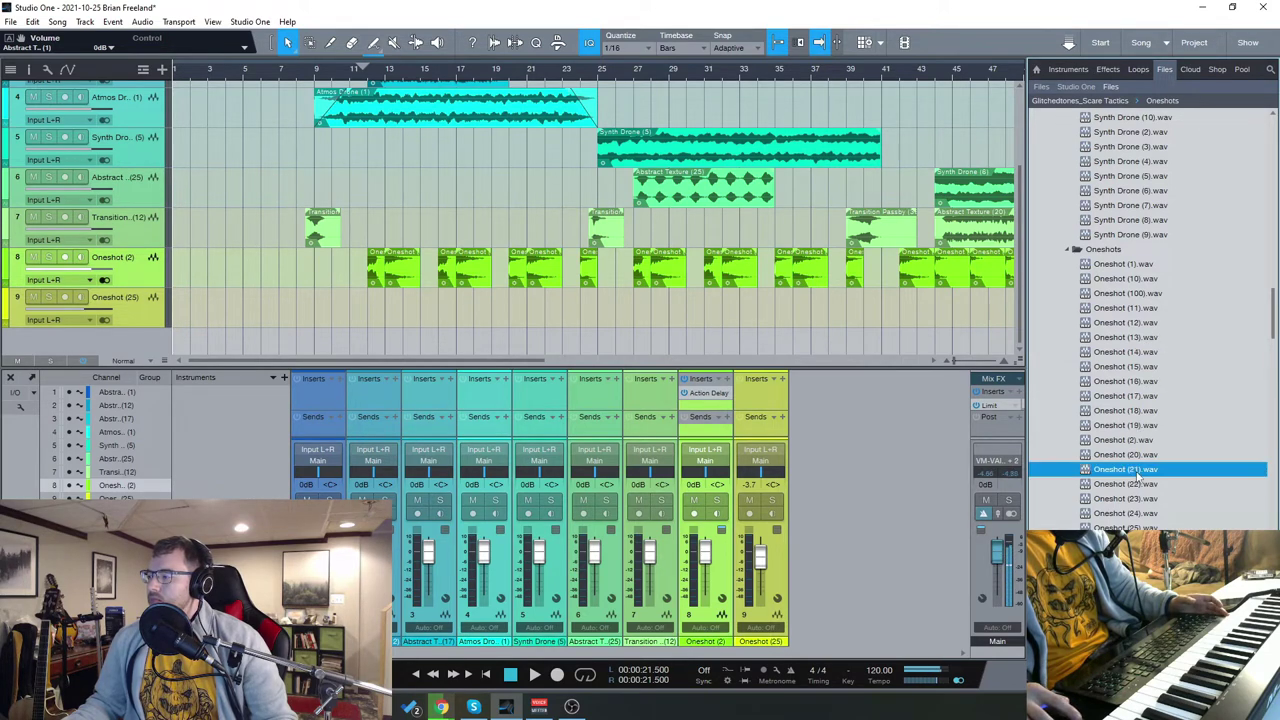
left_click(1137, 477)
Audition further samples down the Oneshots folder, including Oneshot (27), (33) and (4)
scroll(1137, 477, "down", 6)
left_click(1137, 474)
scroll(1137, 477, "down", 7)
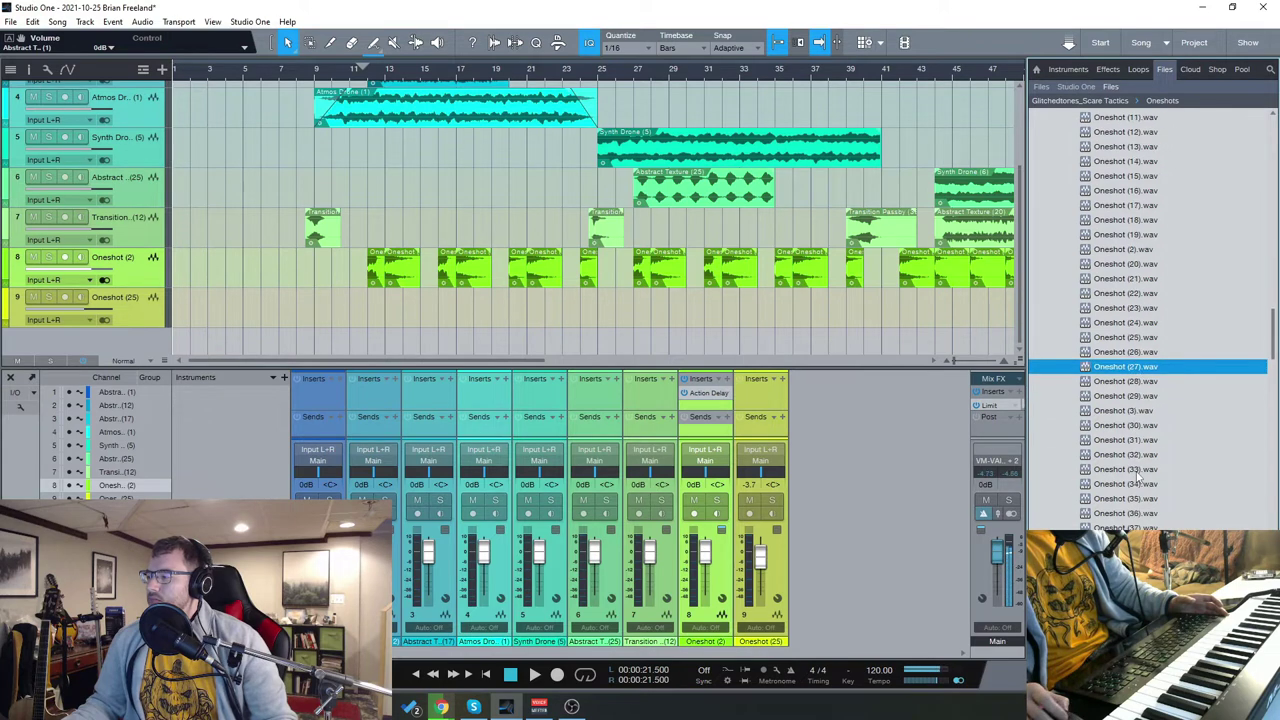
scroll(1138, 476, "down", 5)
left_click(1140, 397)
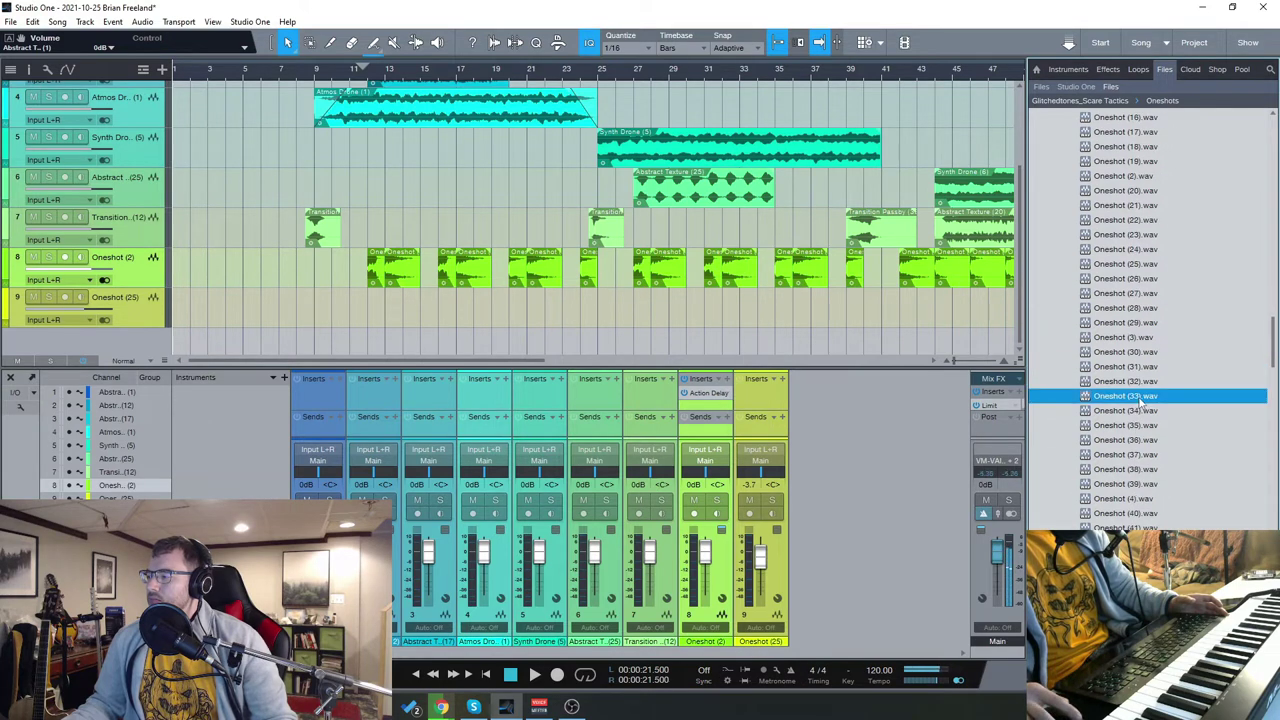
scroll(1140, 400, "down", 7)
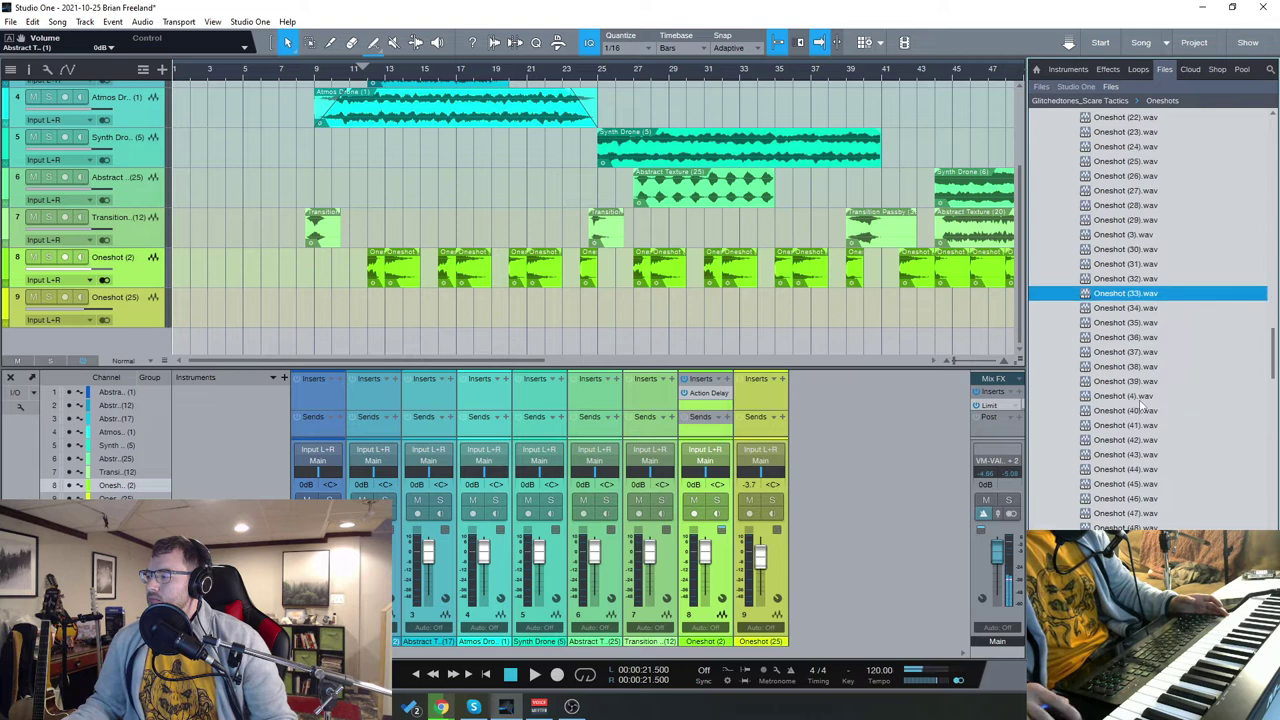
left_click(1150, 397)
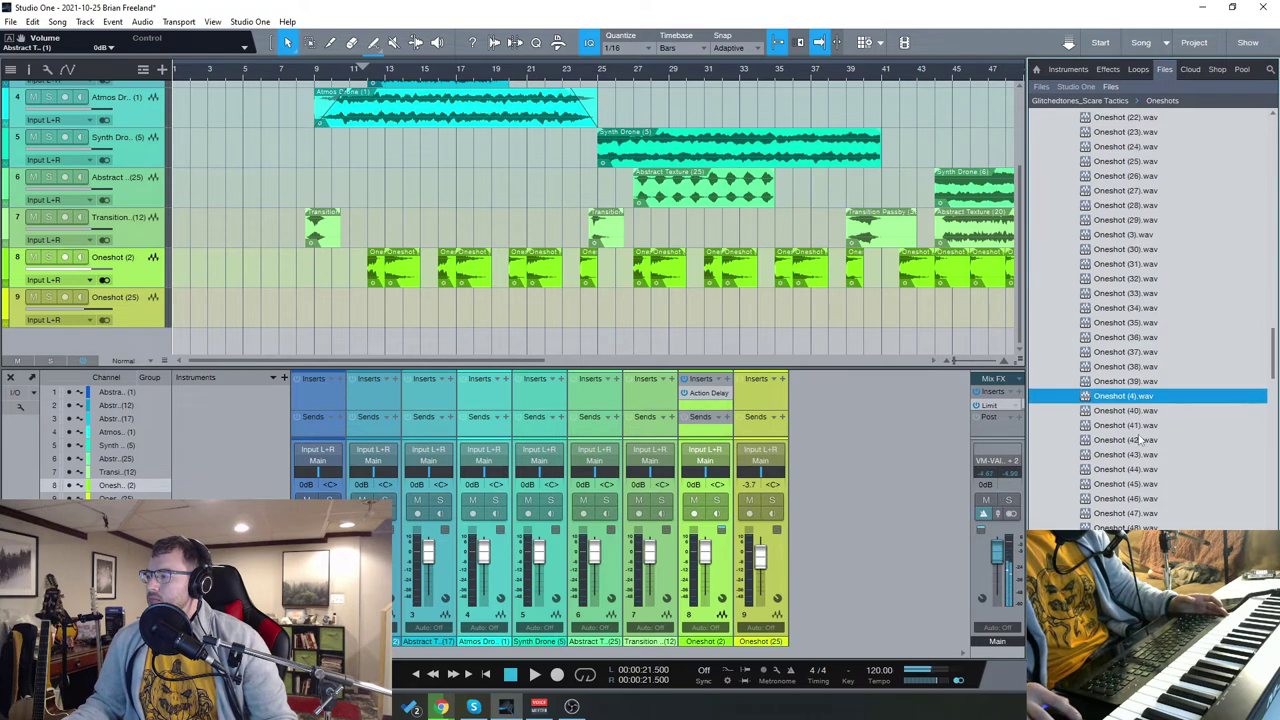
Audition Oneshot (42) and place it on track 9, Oneshot (25), at bar 9
left_click(1137, 441)
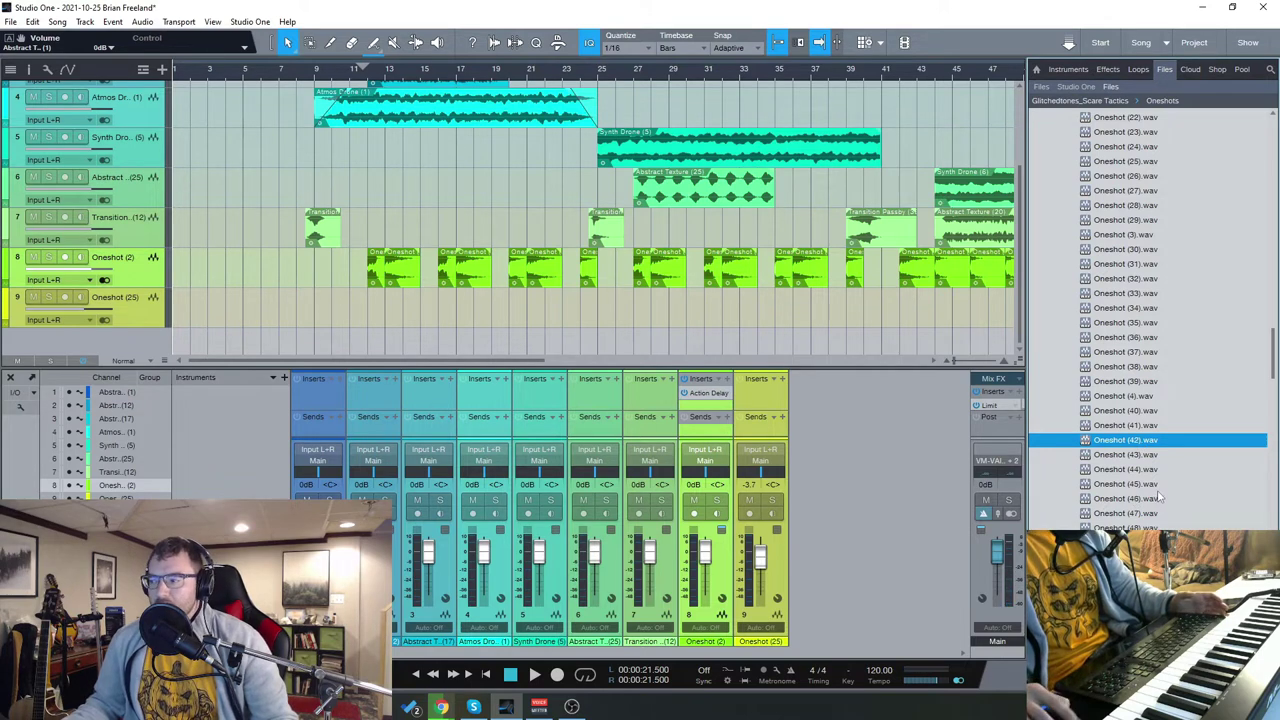
scroll(1130, 460, "down", 1)
left_click_drag(1120, 396, 333, 313)
Audition Oneshot (83), (9) and (91) near the end of the Oneshots folder
scroll(1165, 435, "down", 12)
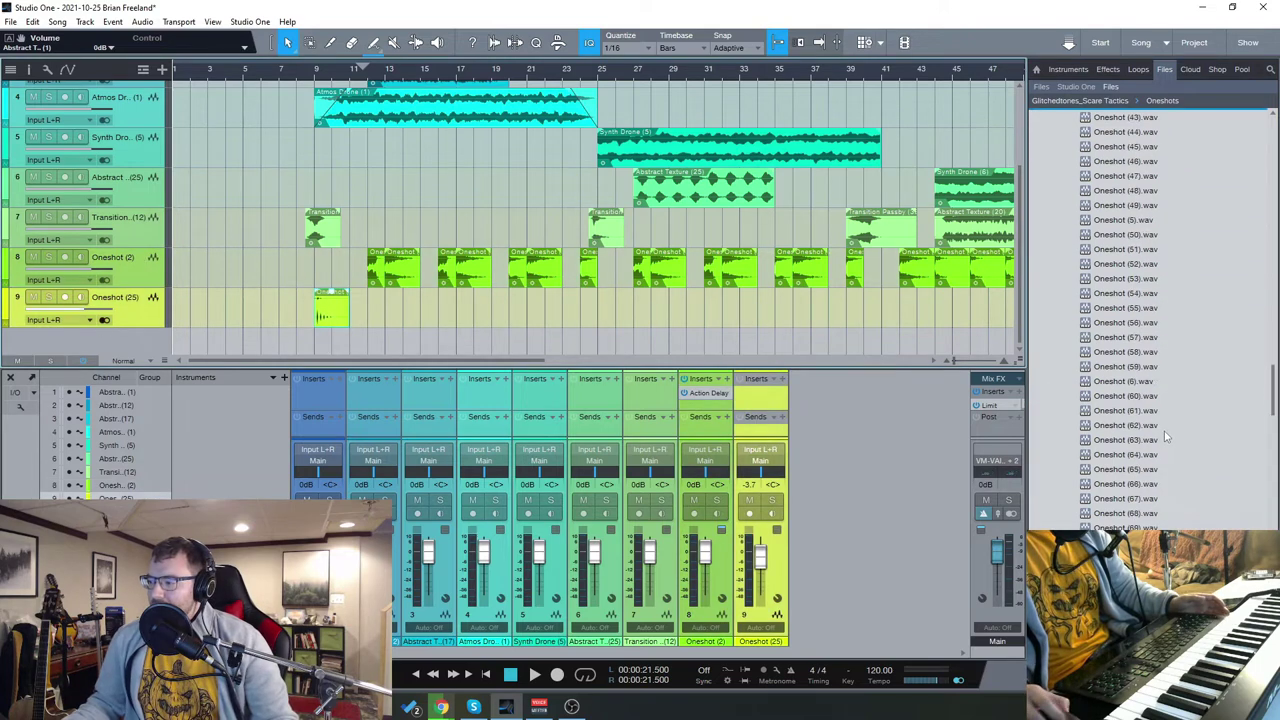
scroll(1160, 447, "down", 4)
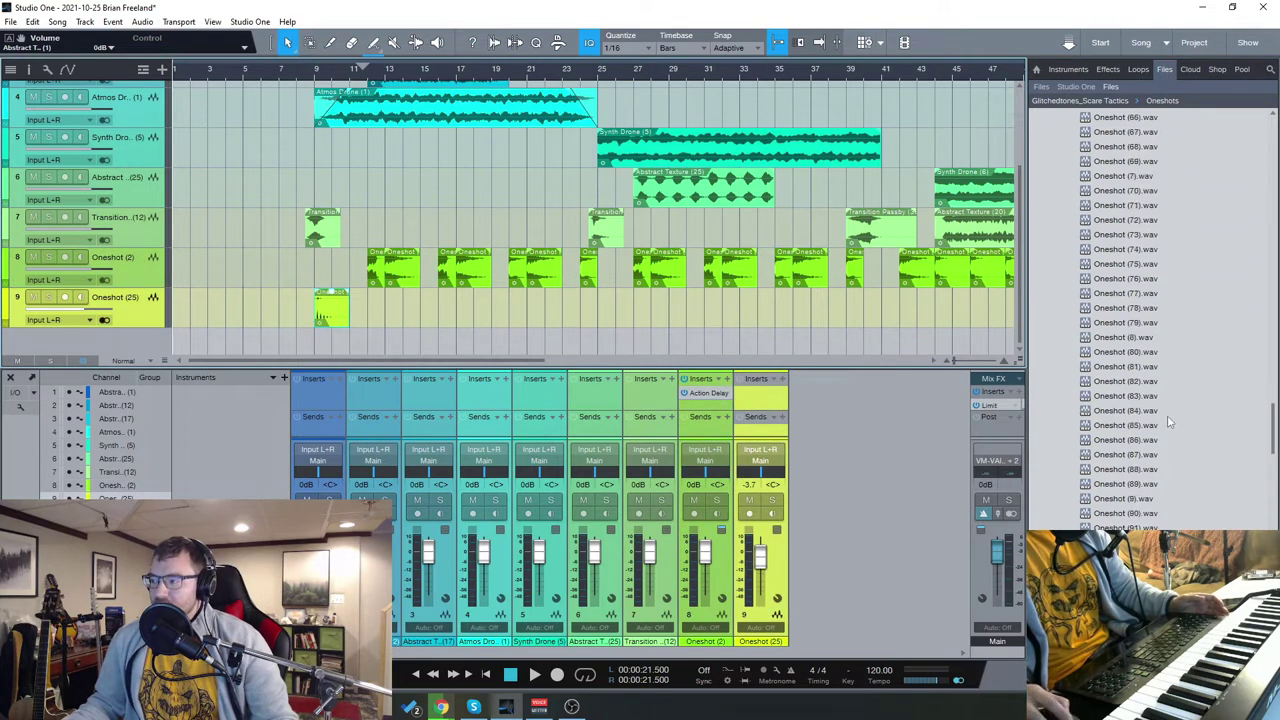
left_click(1137, 338)
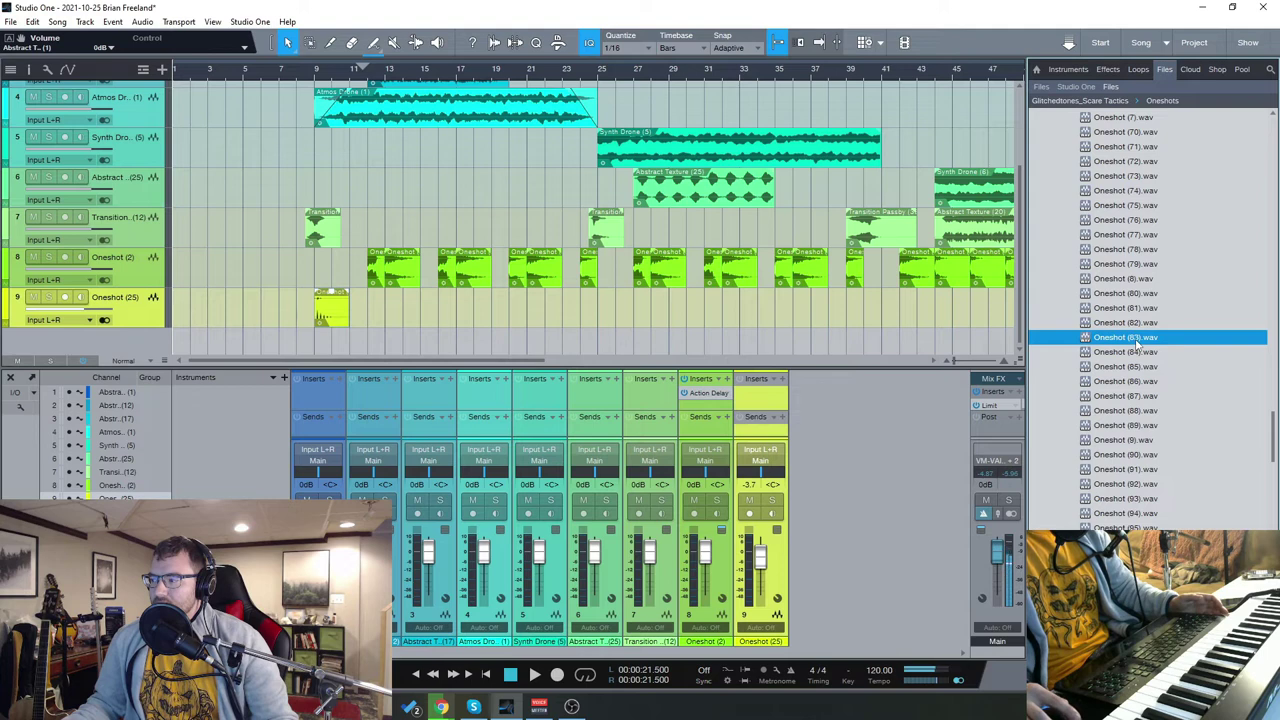
left_click(1140, 426)
left_click(1140, 469)
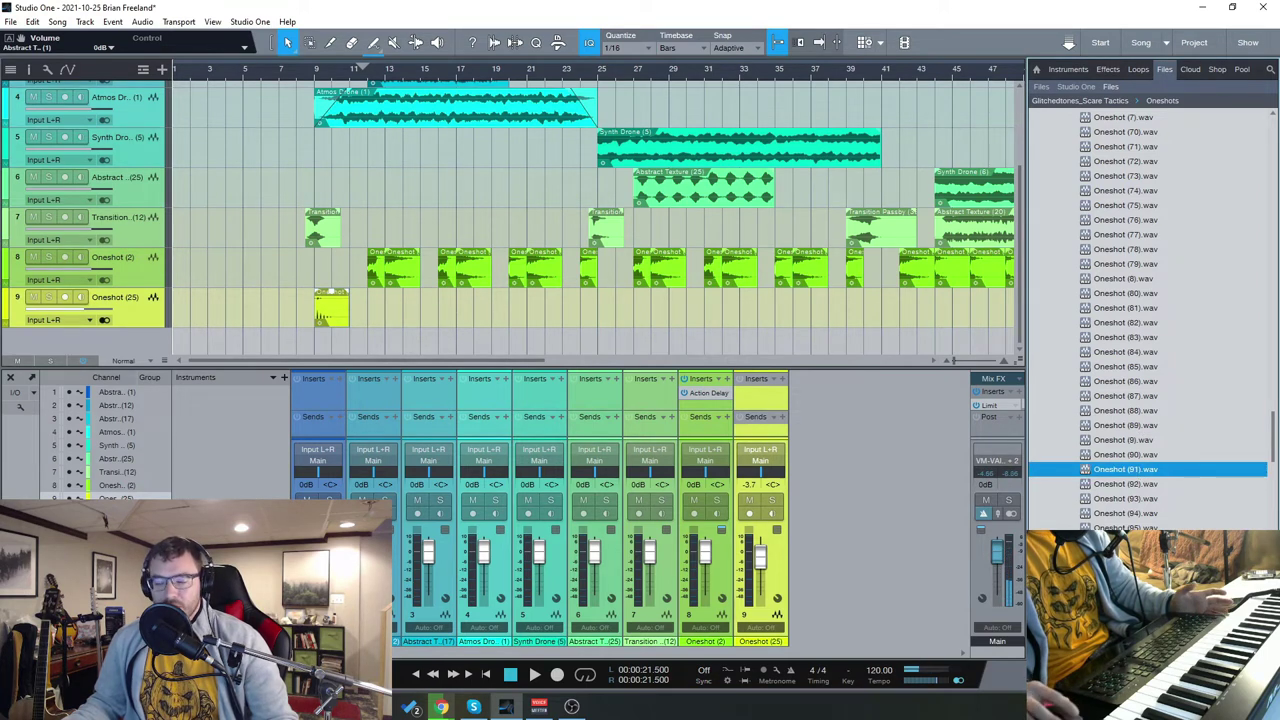
Expand the Transitions Passby folder below the Oneshots and audition Transition Passby (13) and (17)
scroll(1195, 468, "down", 2)
scroll(1195, 468, "down", 2)
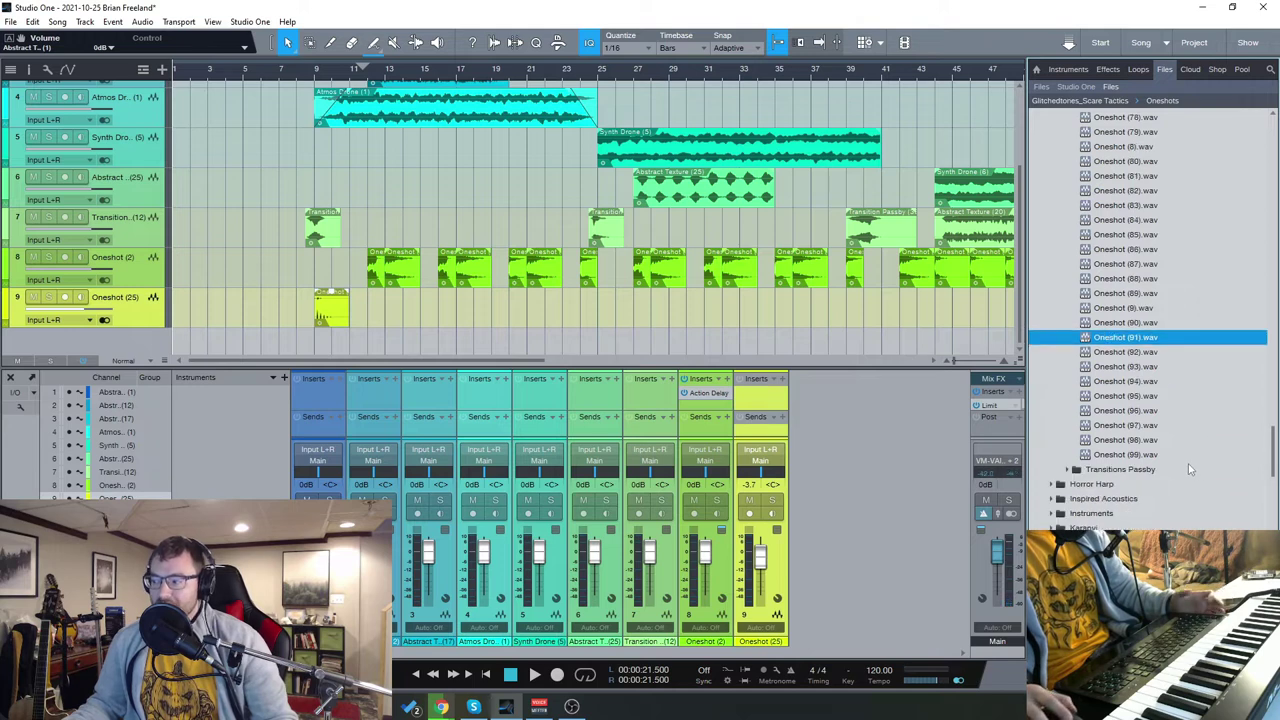
scroll(1190, 466, "down", 2)
double_click(1145, 397)
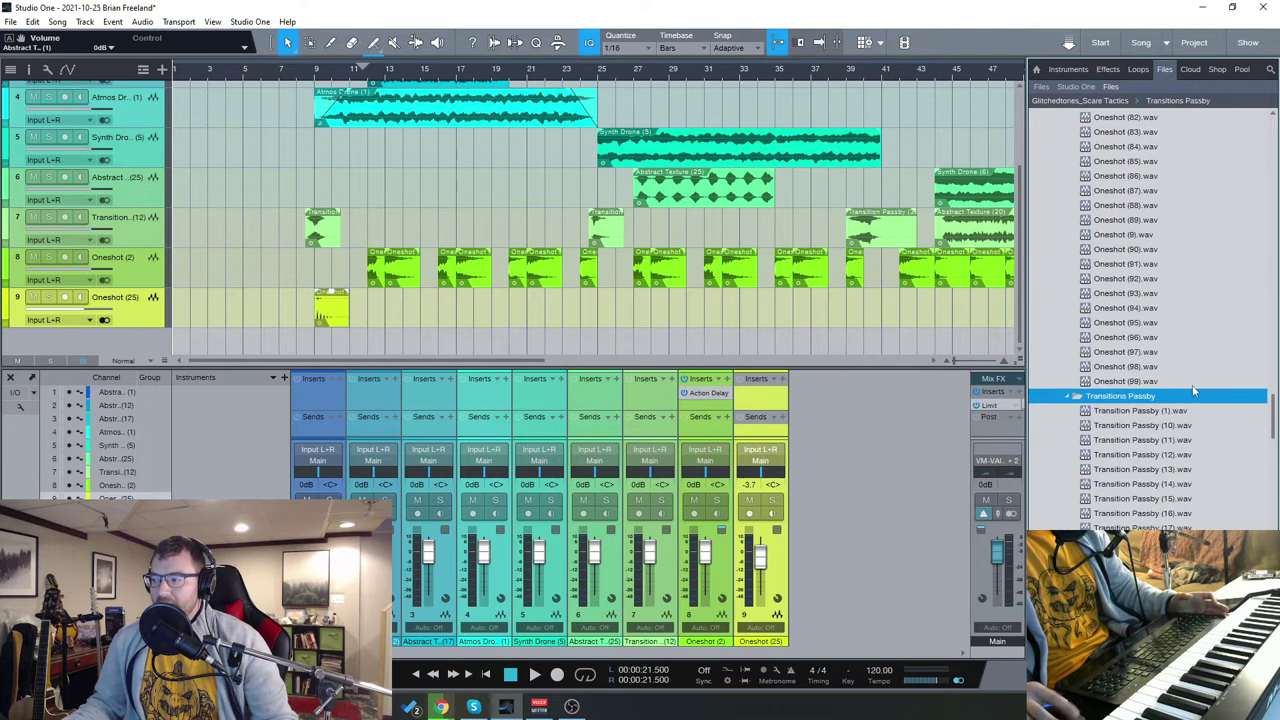
scroll(1195, 393, "down", 2)
scroll(1185, 375, "down", 4)
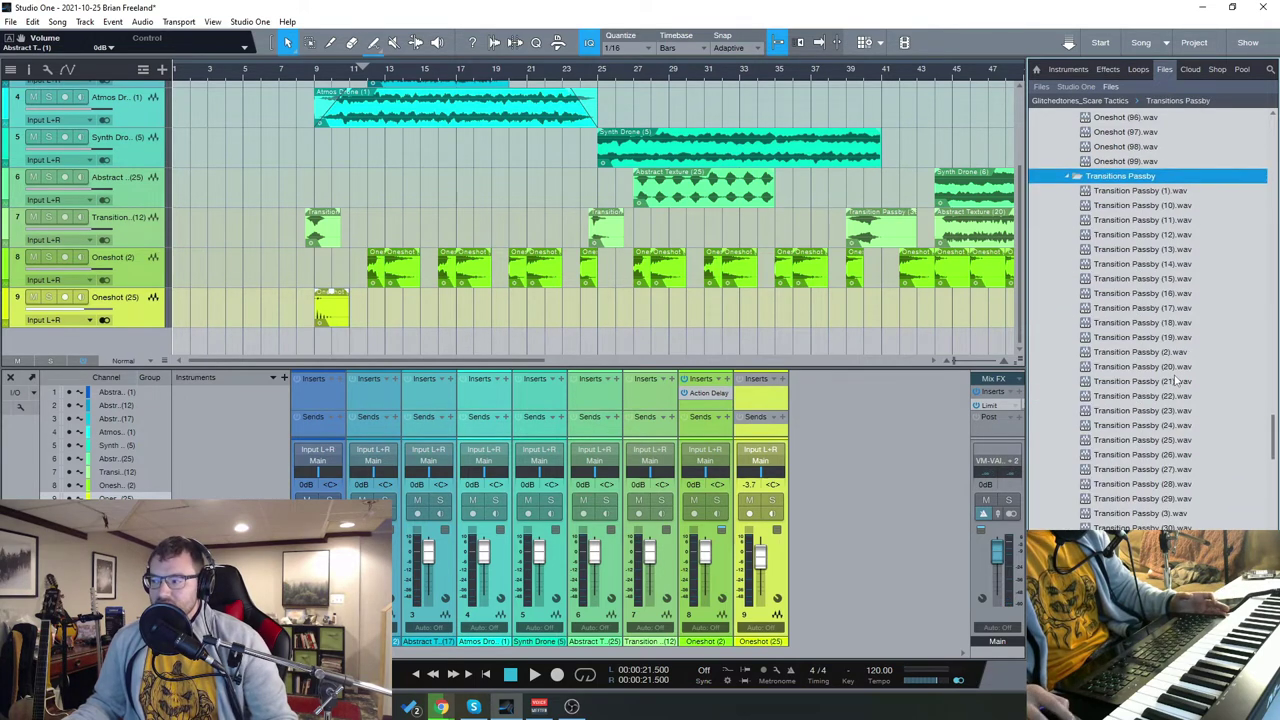
left_click(1148, 264)
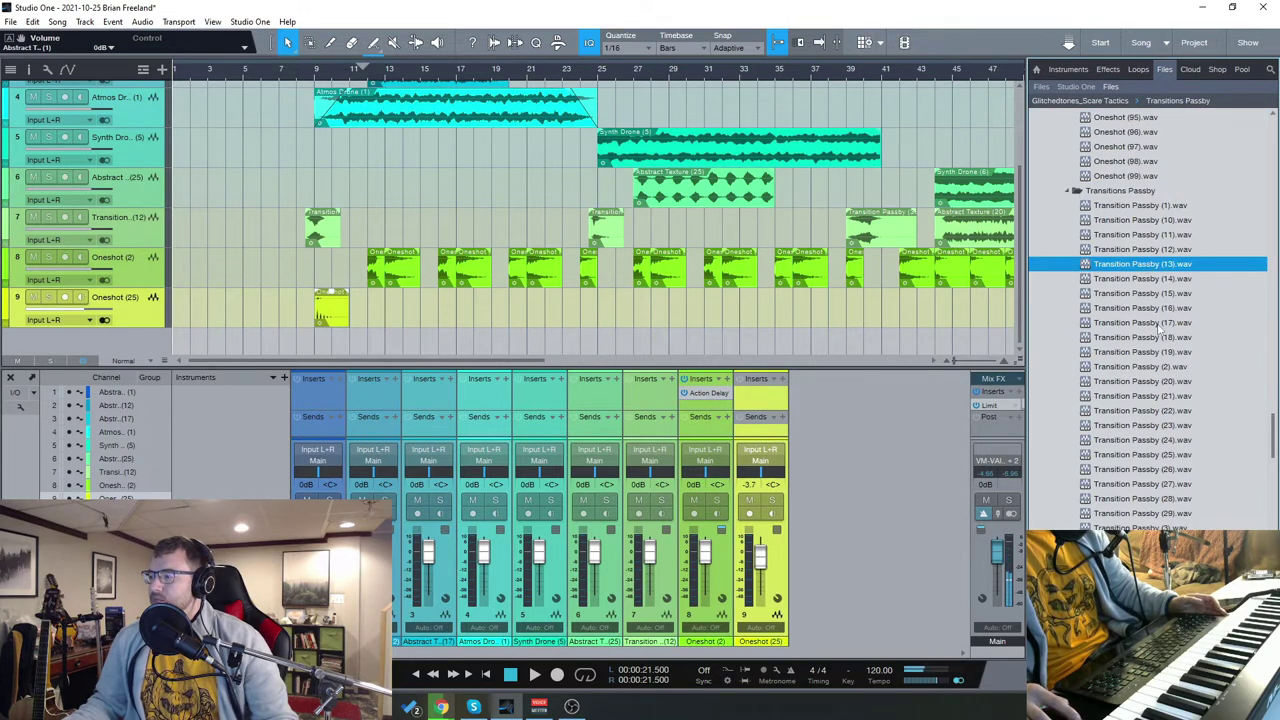
left_click(1157, 323)
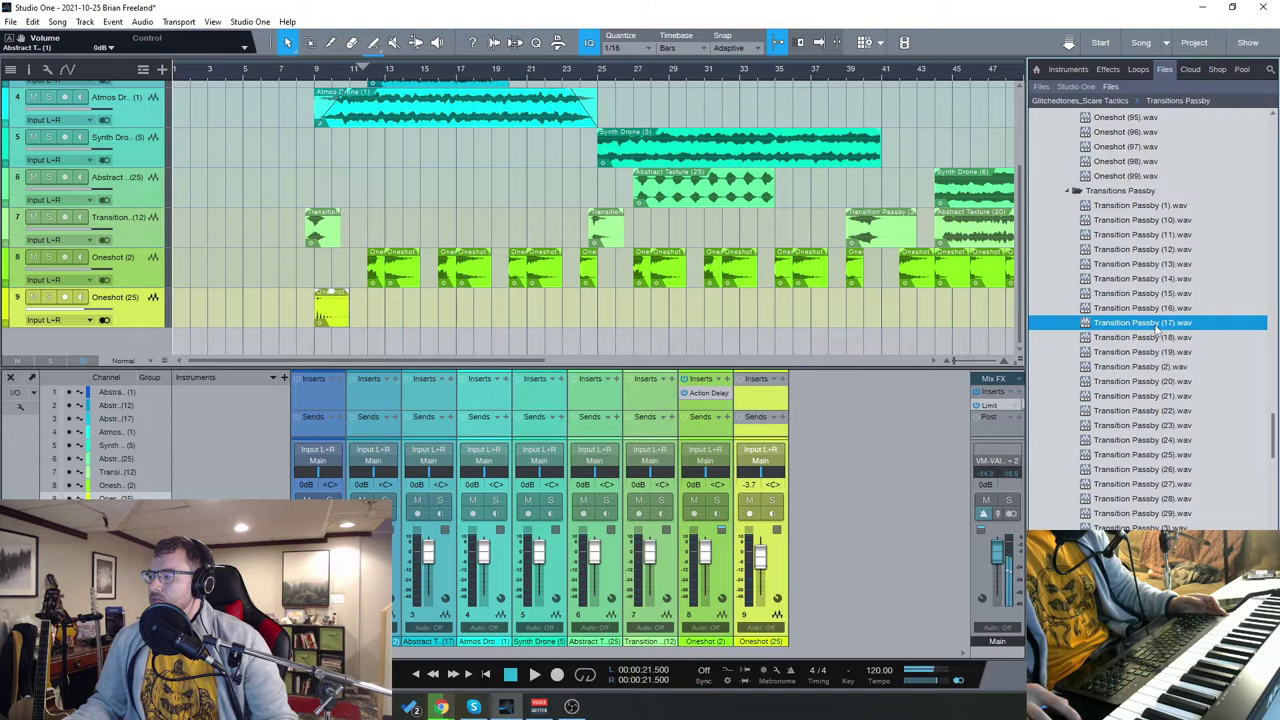
Audition further samples down the Transitions Passby folder, including Transition Passby (21), (31), (37) and (40)
scroll(1157, 330, "down", 1)
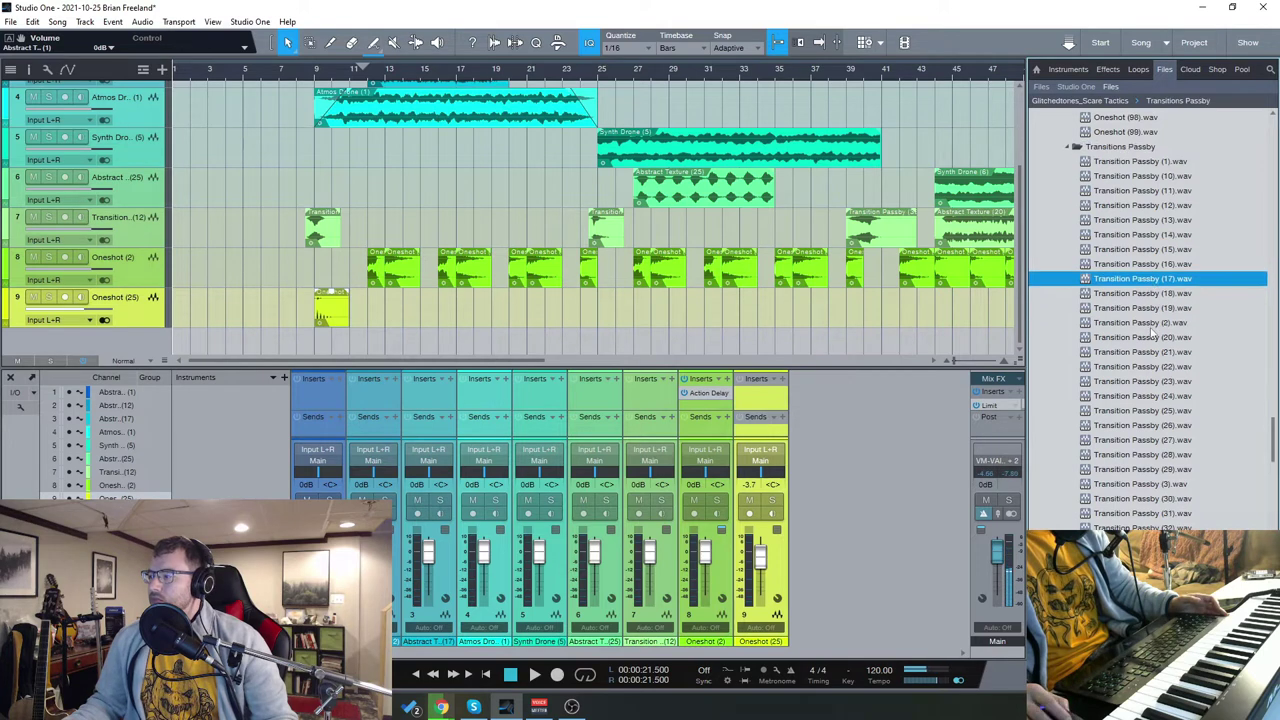
left_click(1157, 355)
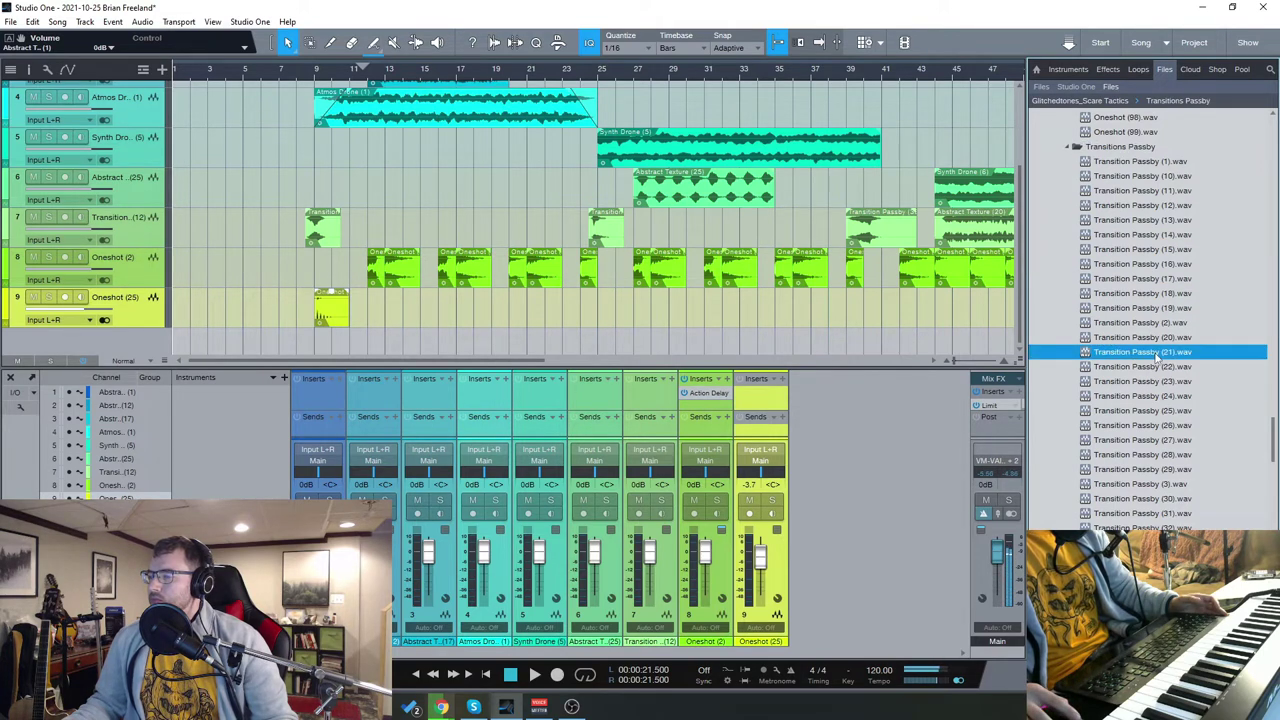
scroll(1157, 360, "down", 3)
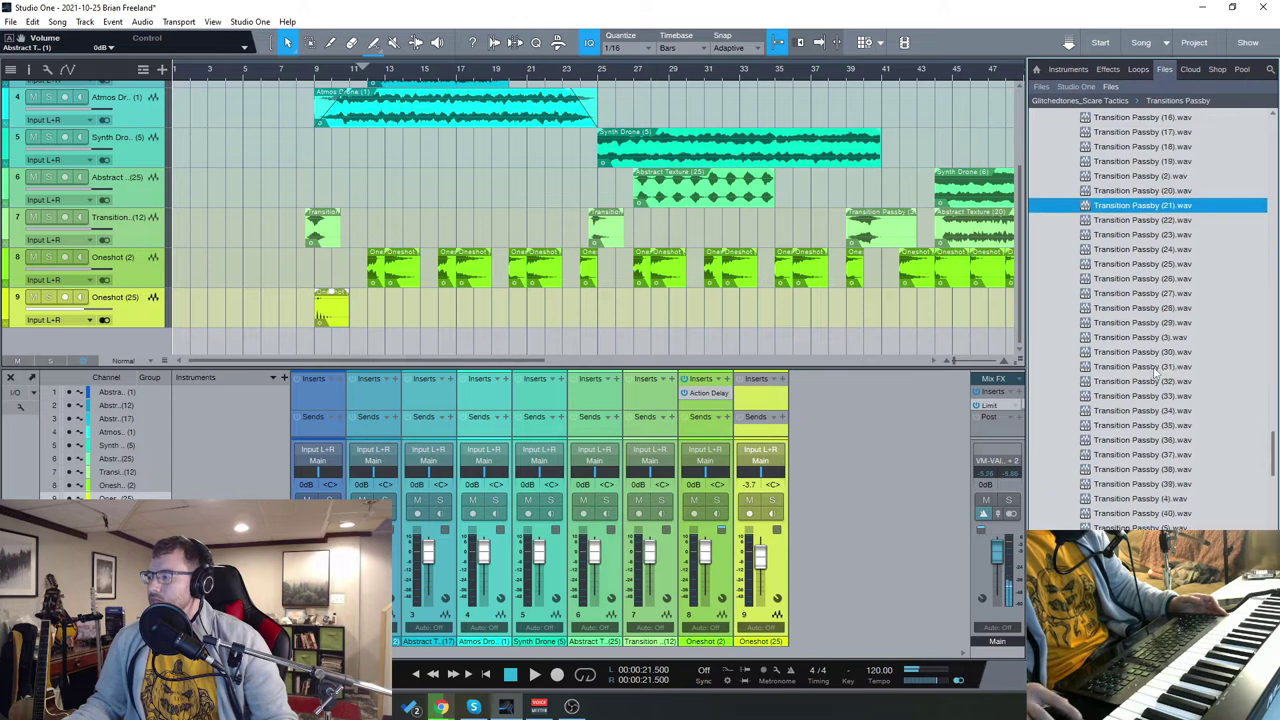
left_click(1157, 367)
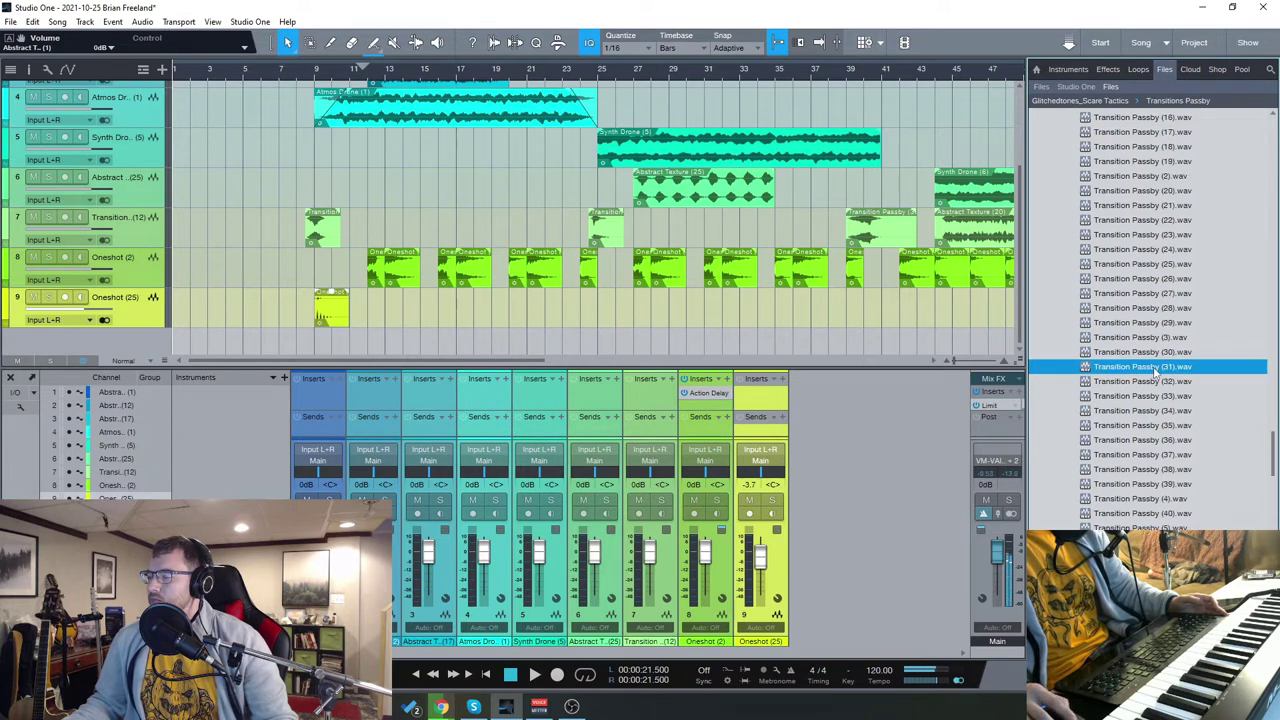
scroll(1157, 370, "down", 2)
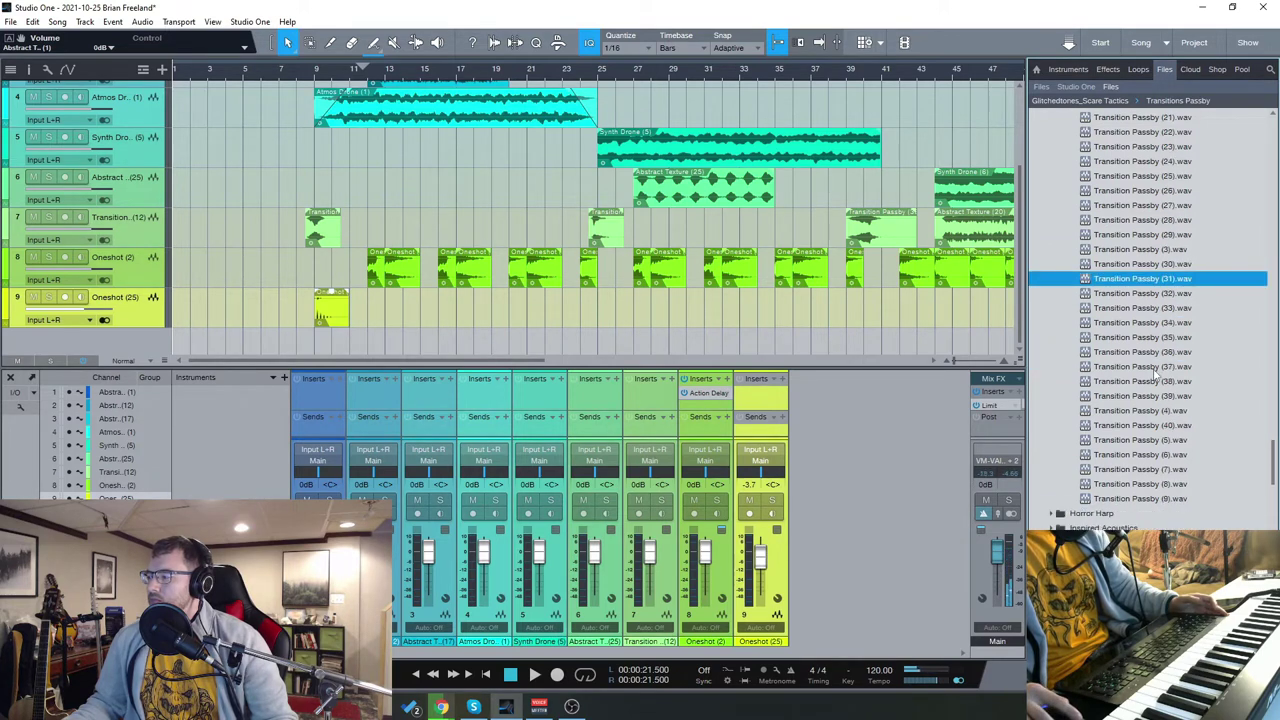
left_click(1157, 368)
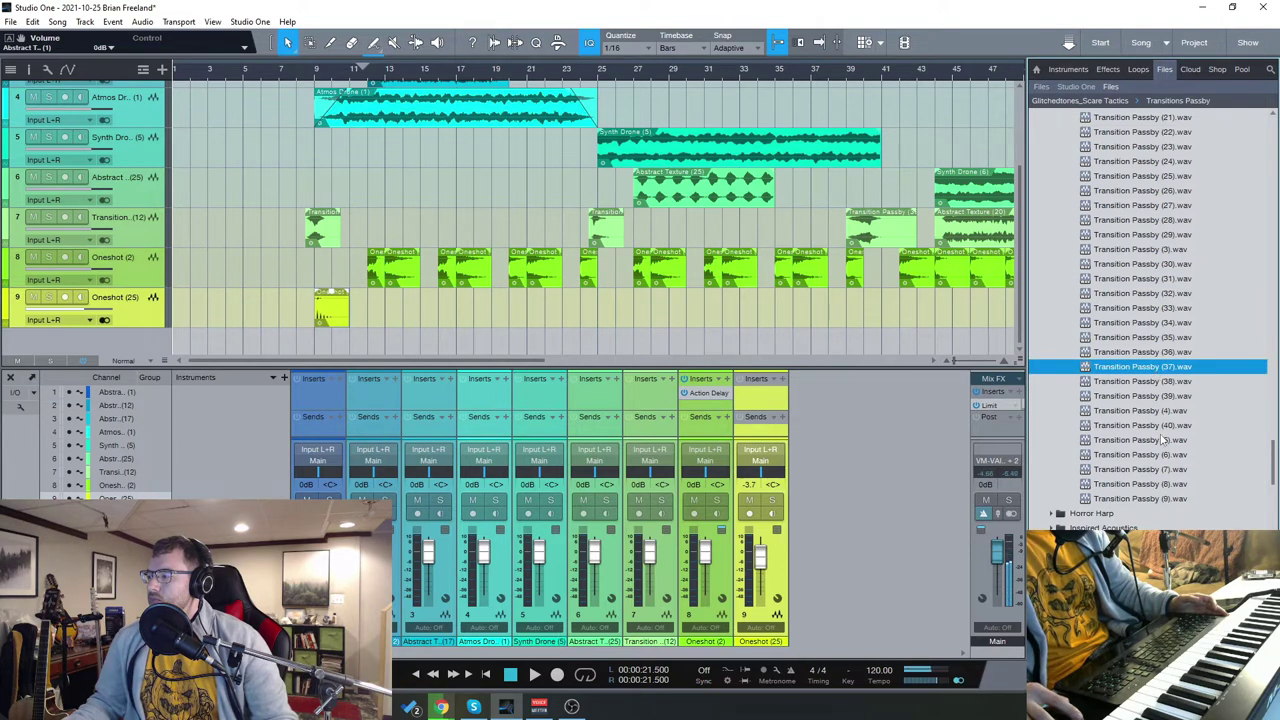
left_click(1163, 426)
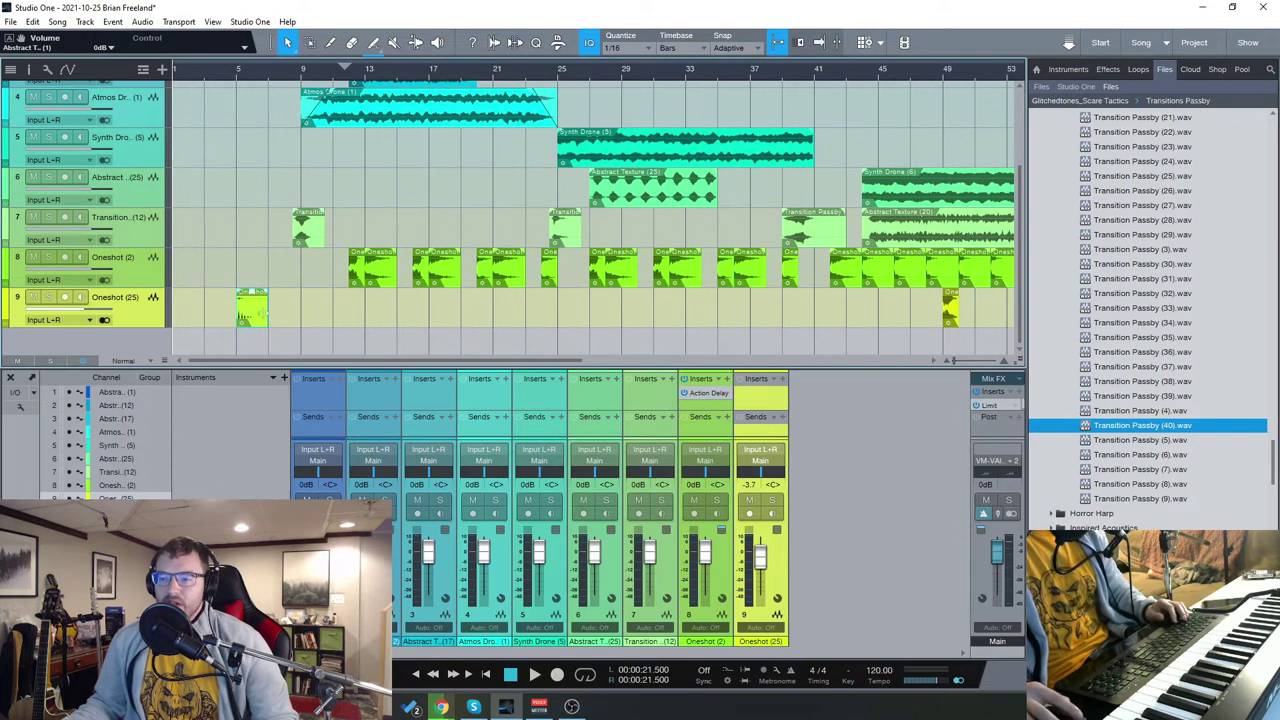
Repeat the bar 5 clip on track 9, Oneshot (25), at bars 9, 13 and 17, and reduce the track height to Small
left_click_drag(252, 310, 446, 312)
scroll(270, 230, "up", 3)
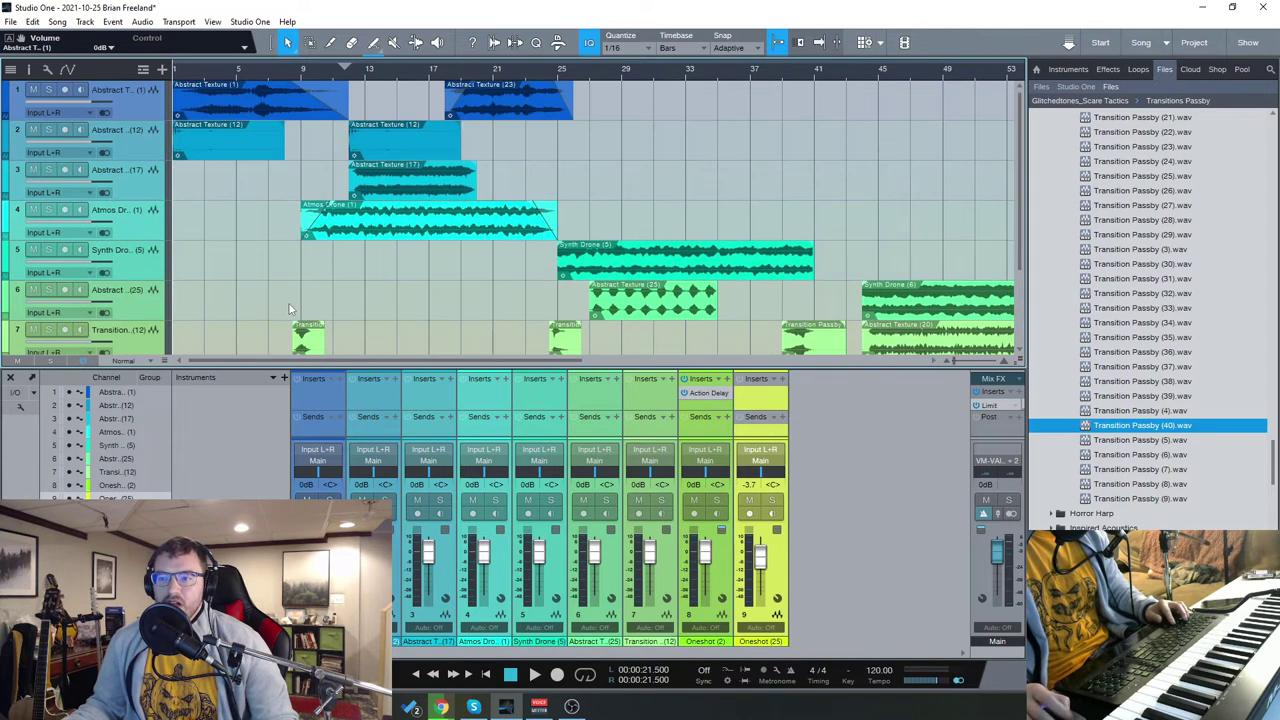
key("alt+w")
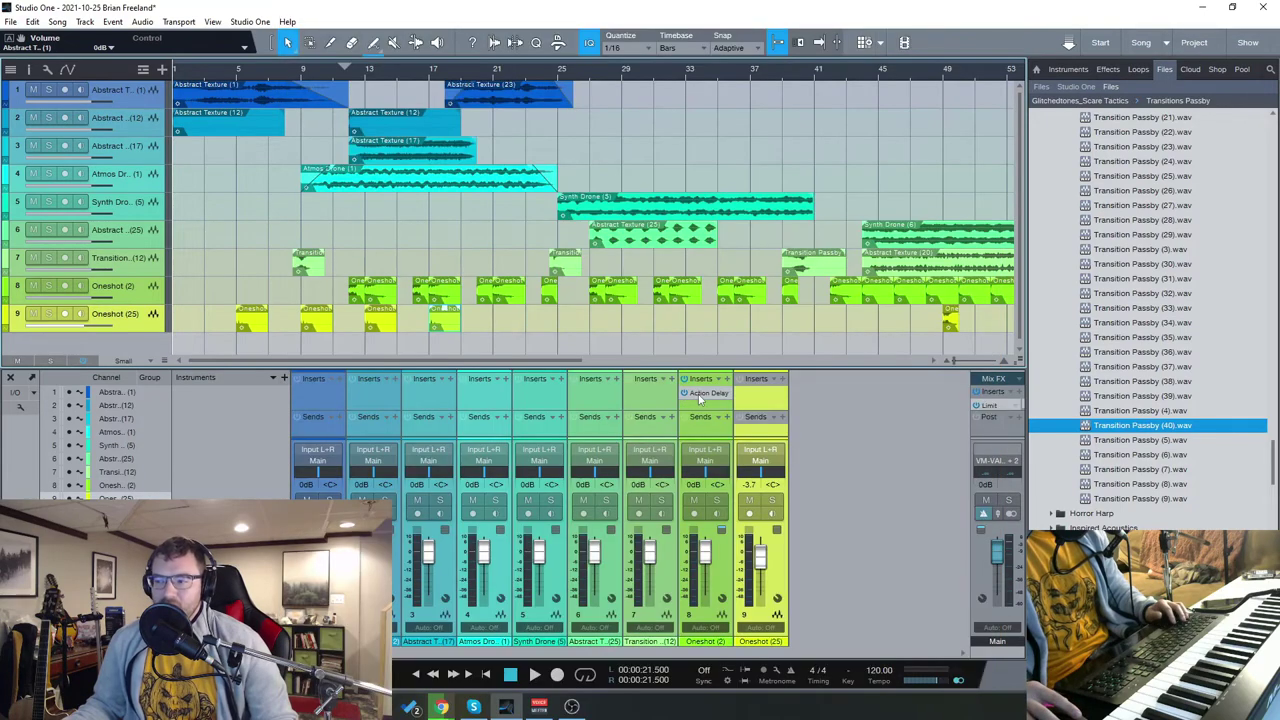
Inspect the Action Delay insert on the Oneshot (2) channel, close it and select the Oneshot (2) track
left_click(695, 393)
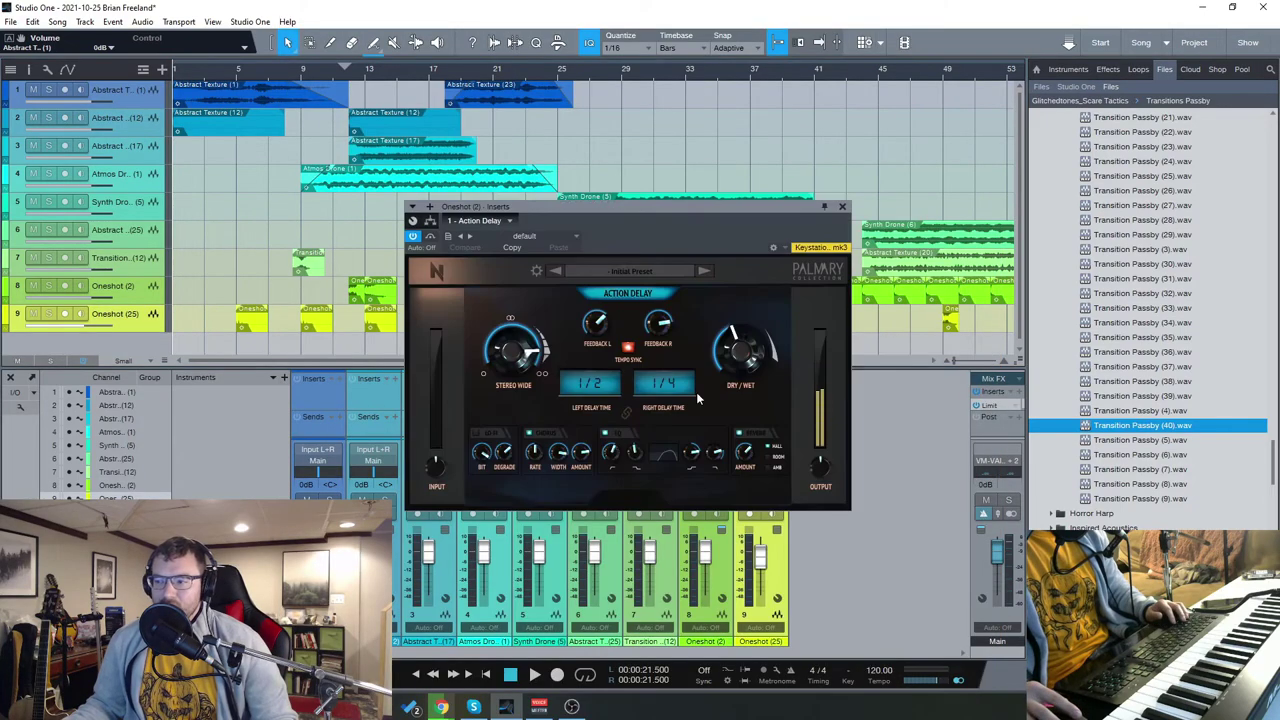
left_click(842, 206)
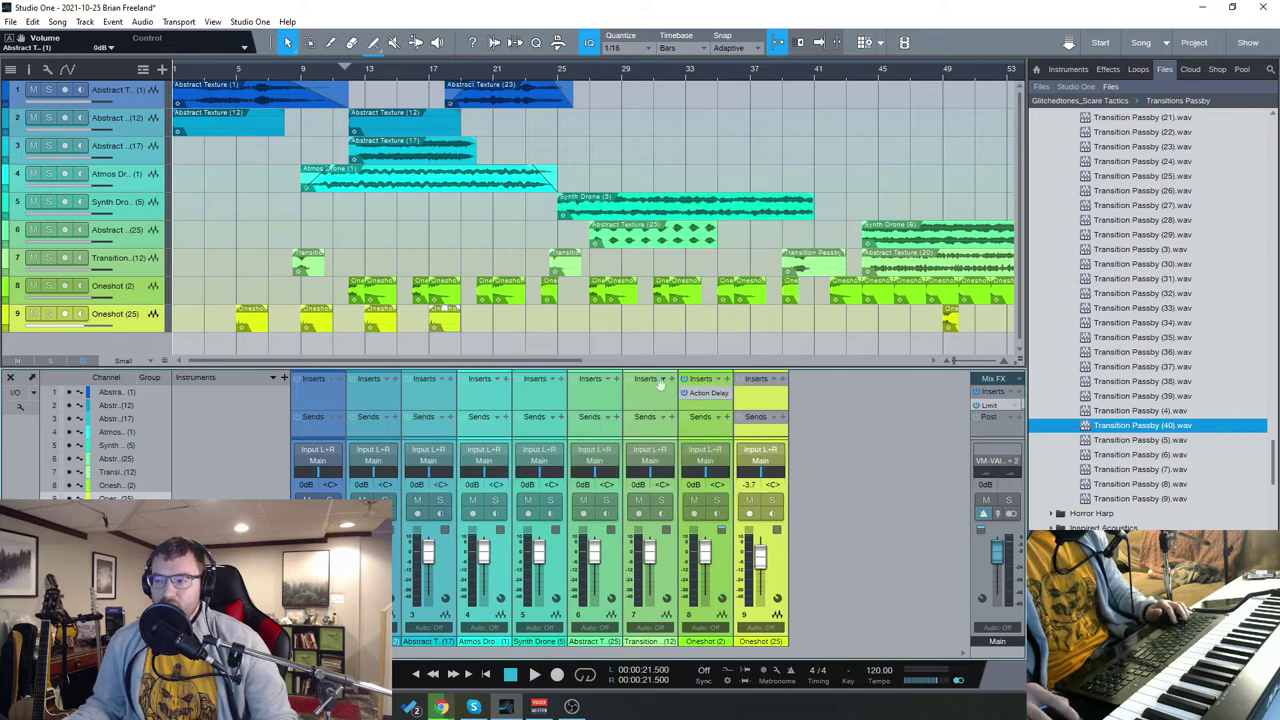
left_click(118, 262)
left_click(147, 296)
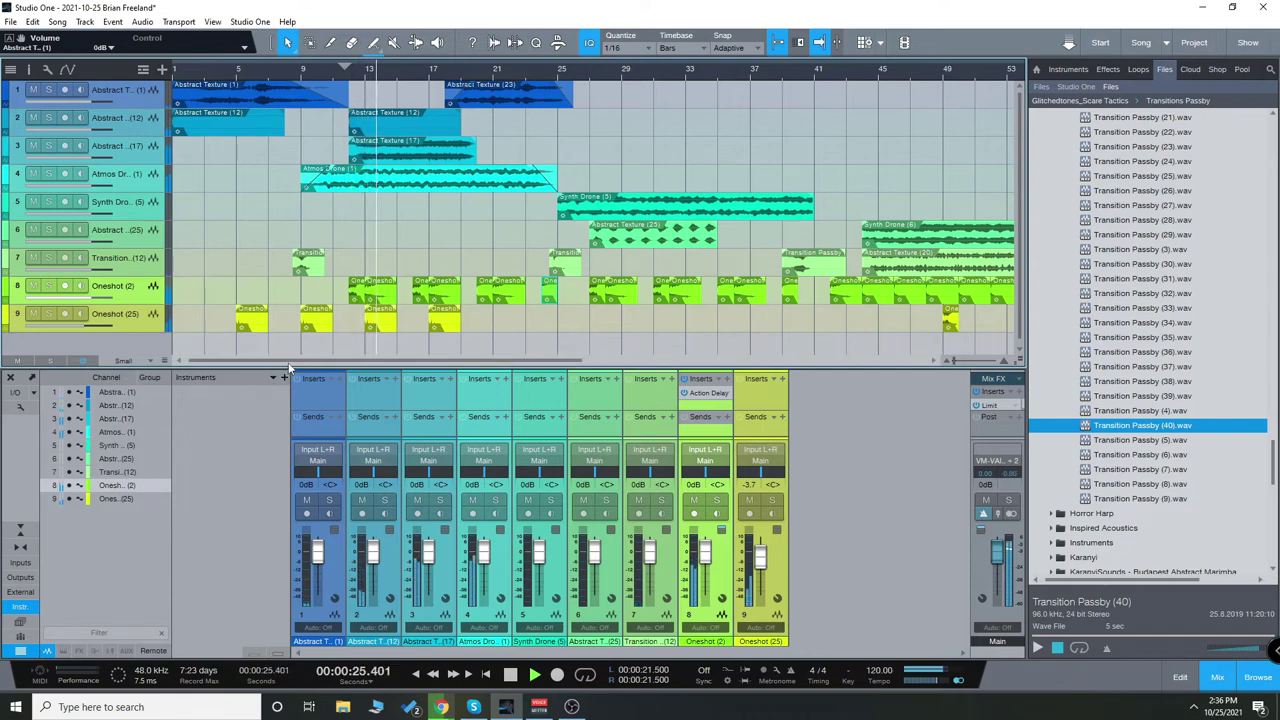
Copy the bar 17 clip on track 9 to bar 21 during playback and follow the rest of the arrangement
left_click_drag(290, 362, 342, 362)
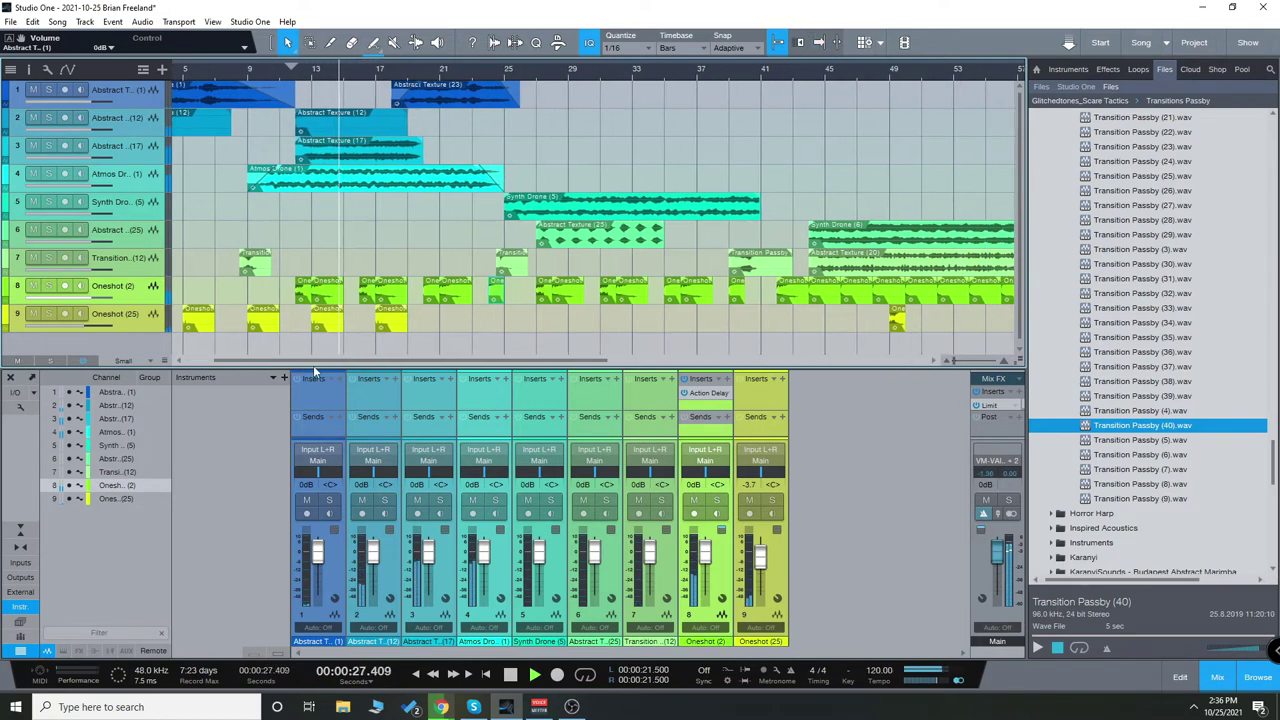
left_click_drag(392, 318, 458, 324)
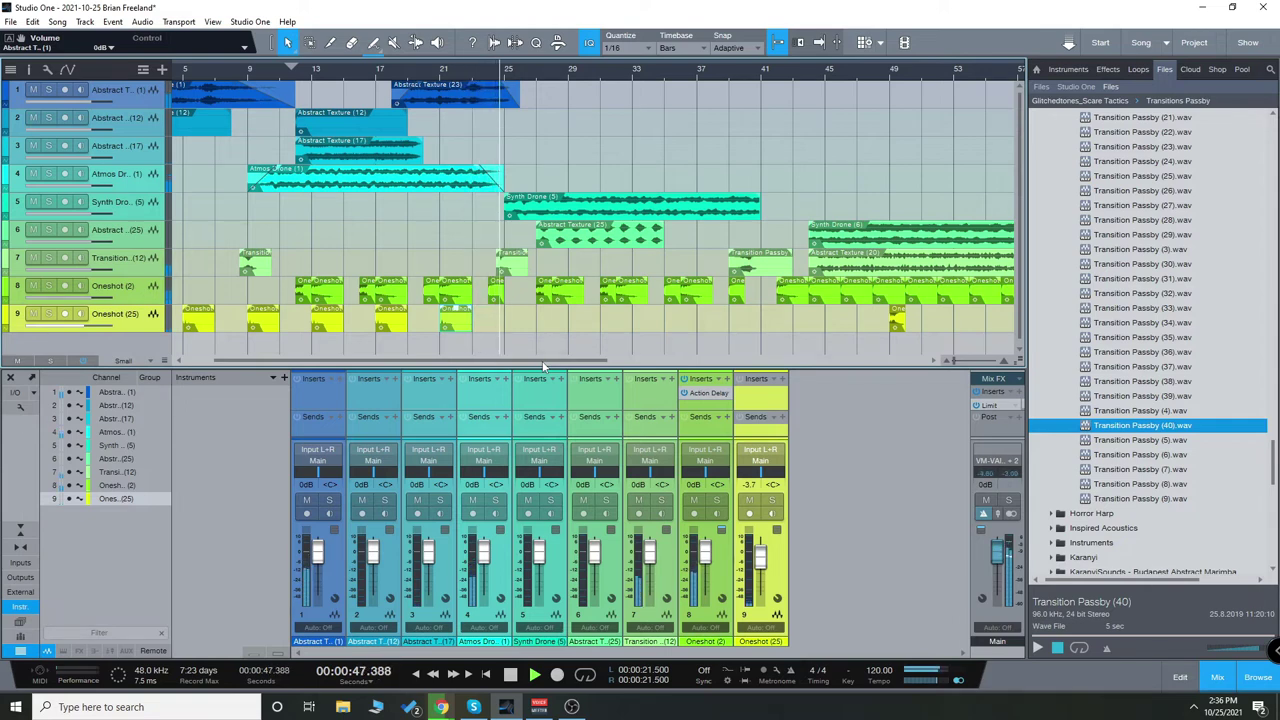
left_click_drag(543, 367, 603, 367)
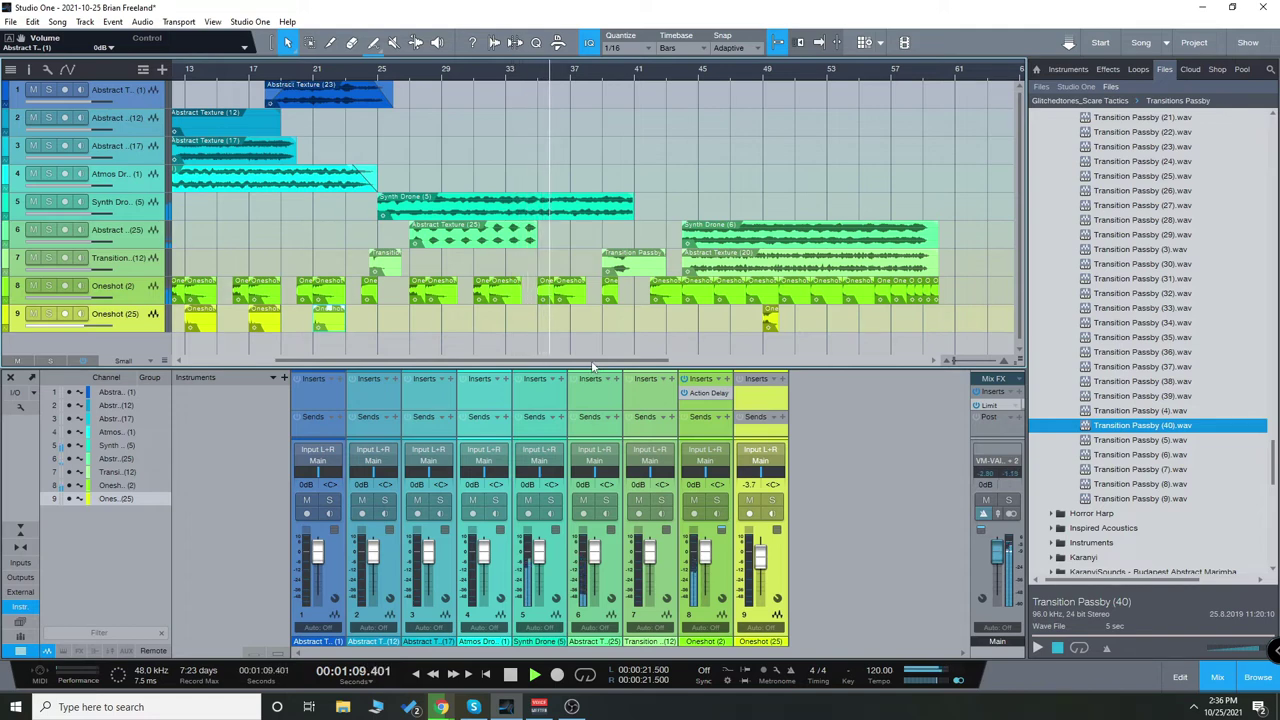
left_click_drag(592, 364, 655, 368)
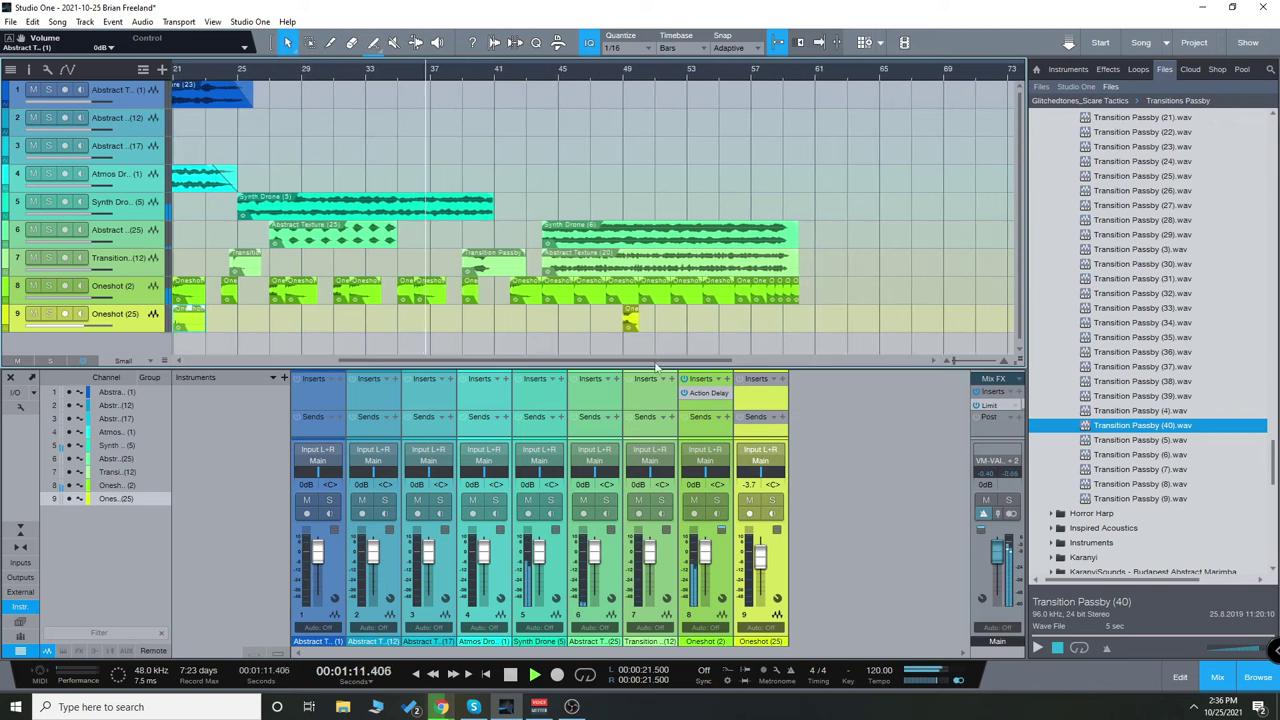